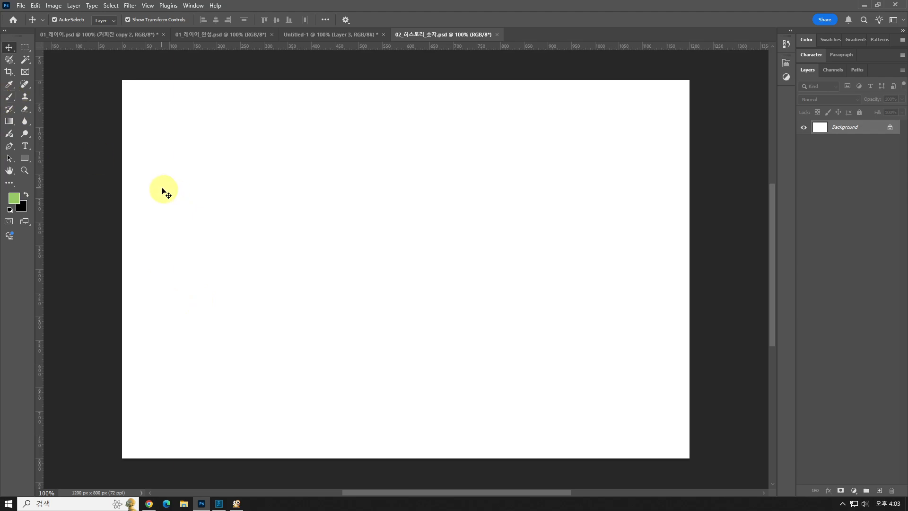
Paint the digits 1, 2, 3, 4 and 5 in green across the white canvas with the Brush tool
{"action": "left_click", "coordinate": [10, 101]}
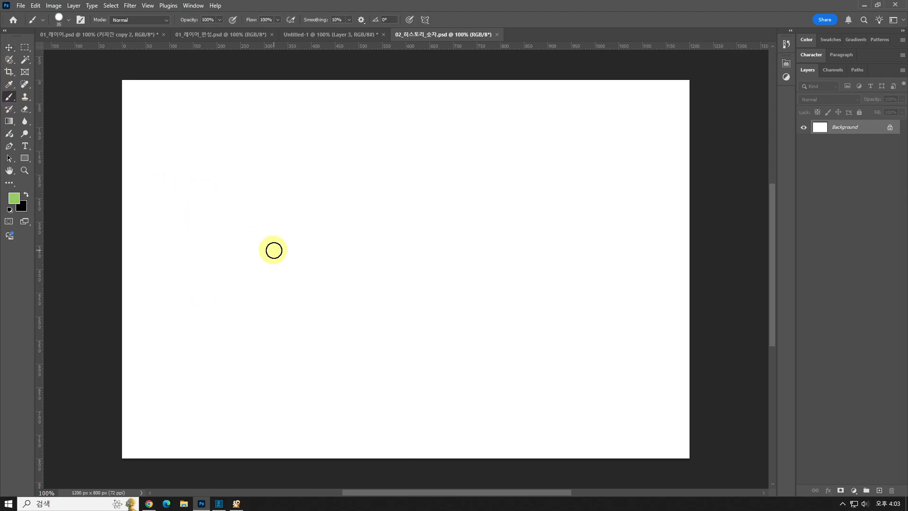
{"action": "left_click_drag", "start_coordinate": [154, 213], "coordinate": [203, 226]}
{"action": "mouse_move", "coordinate": [198, 273]}
{"action": "left_mouse_down"}
{"action": "mouse_move", "coordinate": [196, 322]}
{"action": "mouse_move", "coordinate": [229, 318]}
{"action": "left_mouse_up"}
{"action": "key", "text": "ctrl+z"}
{"action": "mouse_move", "coordinate": [156, 215]}
{"action": "left_mouse_down"}
{"action": "mouse_move", "coordinate": [212, 148]}
{"action": "mouse_move", "coordinate": [192, 334]}
{"action": "left_mouse_up"}
{"action": "left_click_drag", "start_coordinate": [142, 351], "coordinate": [238, 353]}
{"action": "mouse_move", "coordinate": [262, 206]}
{"action": "left_mouse_down"}
{"action": "mouse_move", "coordinate": [290, 258]}
{"action": "mouse_move", "coordinate": [251, 339]}
{"action": "mouse_move", "coordinate": [287, 310]}
{"action": "mouse_move", "coordinate": [328, 310]}
{"action": "left_mouse_up"}
{"action": "mouse_move", "coordinate": [410, 174]}
{"action": "left_mouse_down"}
{"action": "mouse_move", "coordinate": [382, 237]}
{"action": "mouse_move", "coordinate": [429, 289]}
{"action": "mouse_move", "coordinate": [360, 279]}
{"action": "left_mouse_up"}
{"action": "mouse_move", "coordinate": [521, 158]}
{"action": "left_mouse_down"}
{"action": "mouse_move", "coordinate": [467, 255]}
{"action": "mouse_move", "coordinate": [563, 253]}
{"action": "left_mouse_up"}
{"action": "left_click_drag", "start_coordinate": [520, 212], "coordinate": [511, 333]}
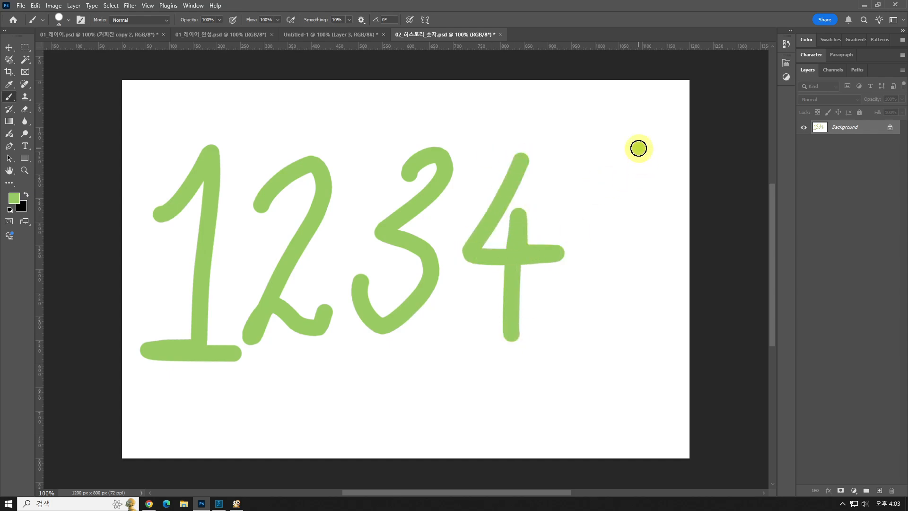
{"action": "mouse_move", "coordinate": [640, 148]}
{"action": "left_mouse_down"}
{"action": "mouse_move", "coordinate": [590, 149]}
{"action": "mouse_move", "coordinate": [599, 228]}
{"action": "mouse_move", "coordinate": [610, 243]}
{"action": "mouse_move", "coordinate": [650, 243]}
{"action": "mouse_move", "coordinate": [673, 291]}
{"action": "mouse_move", "coordinate": [632, 354]}
{"action": "mouse_move", "coordinate": [588, 303]}
{"action": "left_mouse_up"}
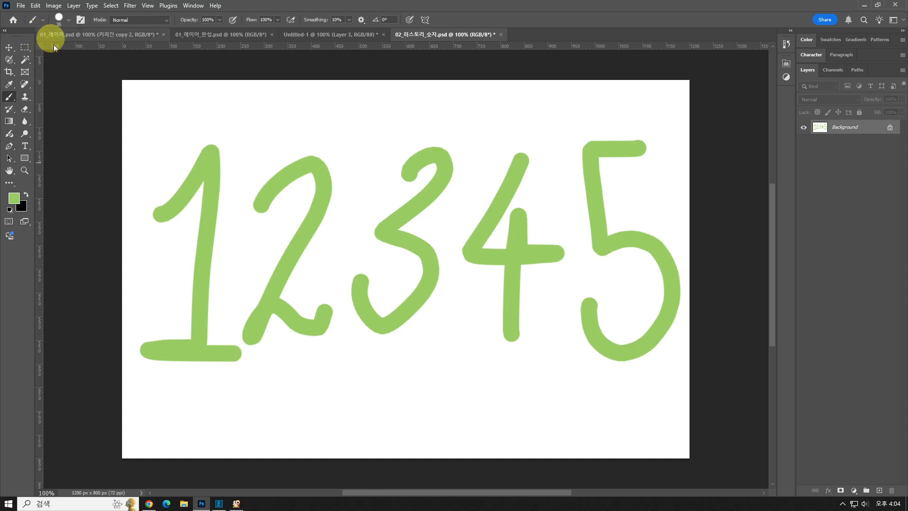
{"action": "left_click", "coordinate": [36, 6]}
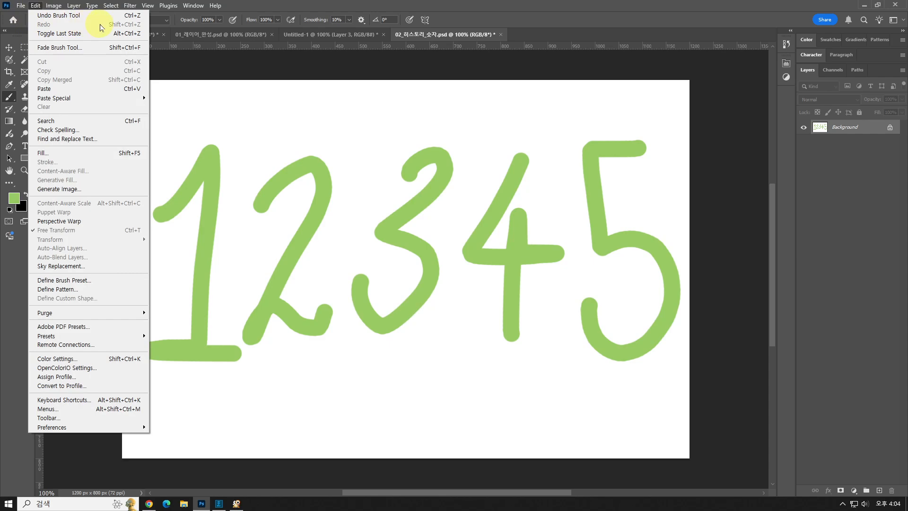
{"action": "left_click_drag", "start_coordinate": [38, 22], "coordinate": [79, 27]}
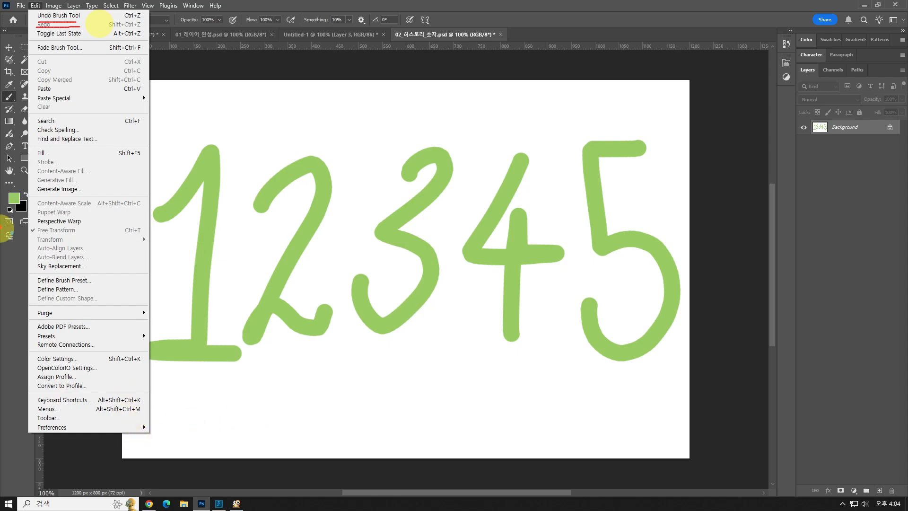
{"action": "left_click_drag", "start_coordinate": [116, 20], "coordinate": [154, 14]}
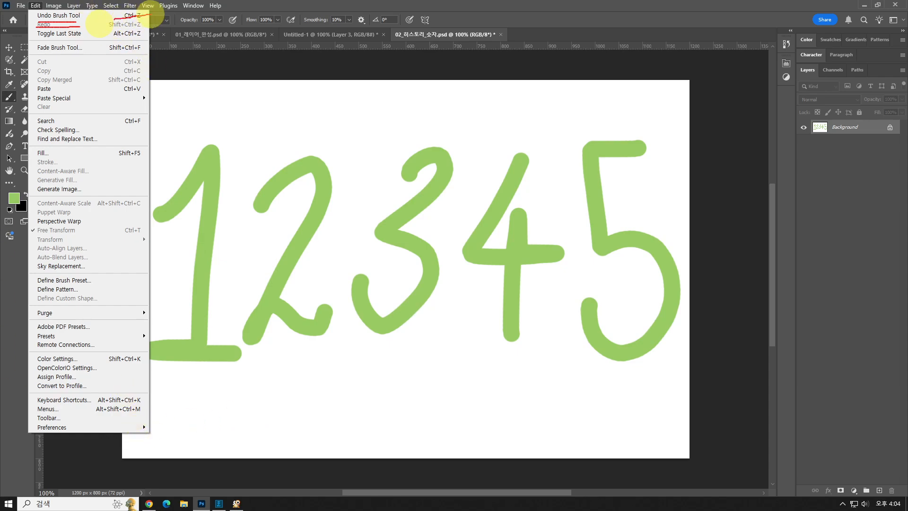
{"action": "mouse_move", "coordinate": [102, 27]}
{"action": "left_mouse_down"}
{"action": "mouse_move", "coordinate": [166, 26]}
{"action": "mouse_move", "coordinate": [153, 4]}
{"action": "mouse_move", "coordinate": [148, 22]}
{"action": "left_mouse_up"}
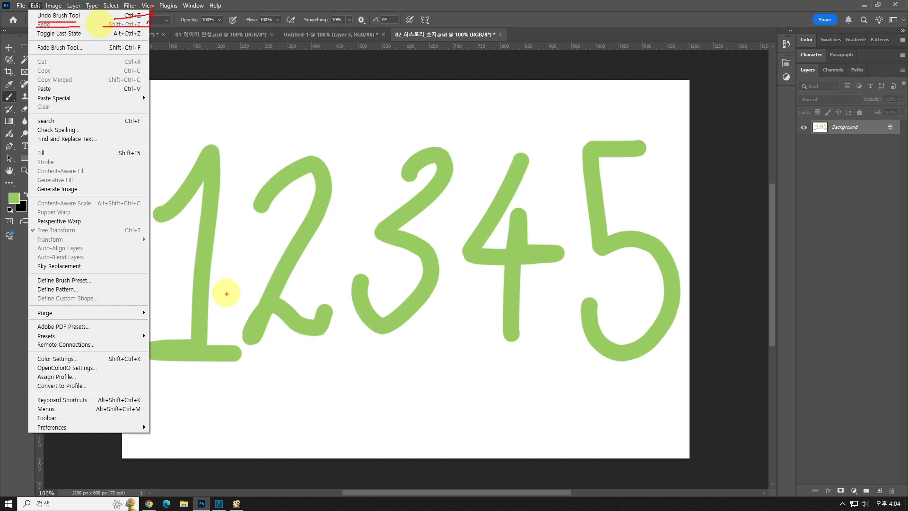
{"action": "key", "text": "Escape"}
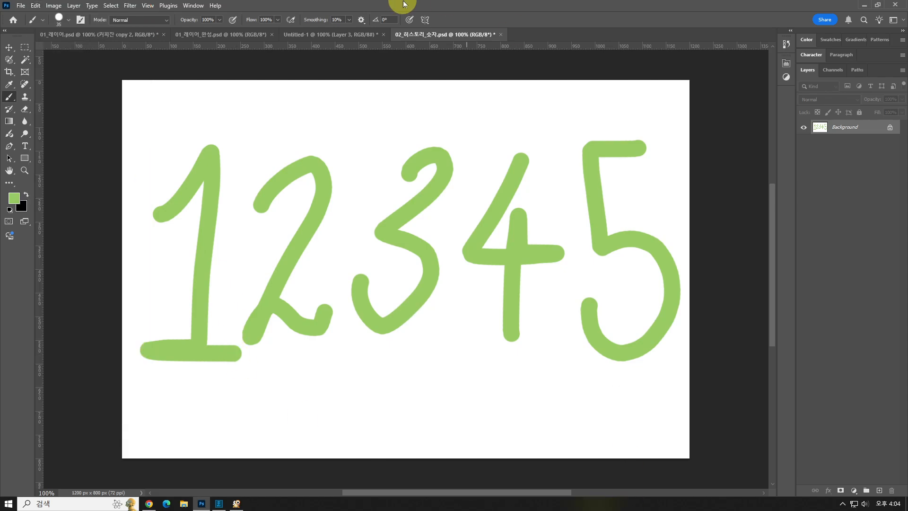
Undo the painted digits 5, 4 and 3 one after another
{"action": "key", "text": "ctrl+z"}
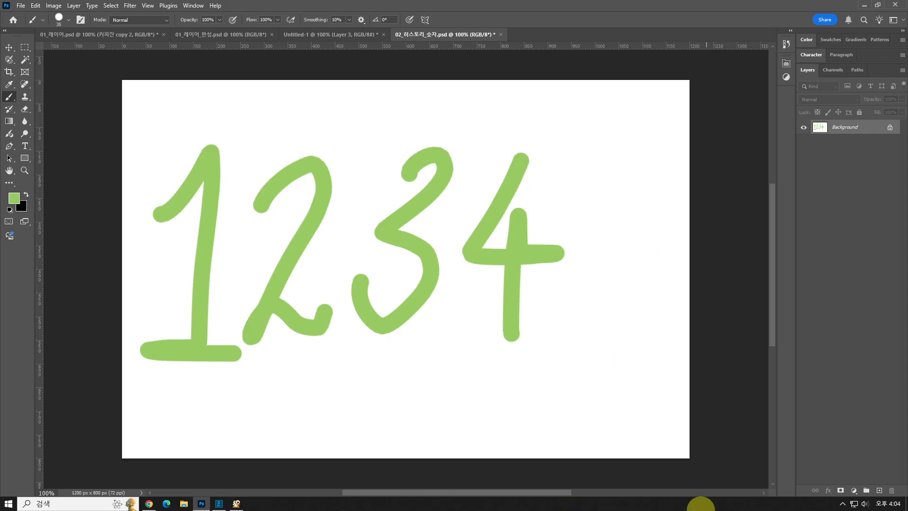
{"action": "key", "text": "ctrl+z"}
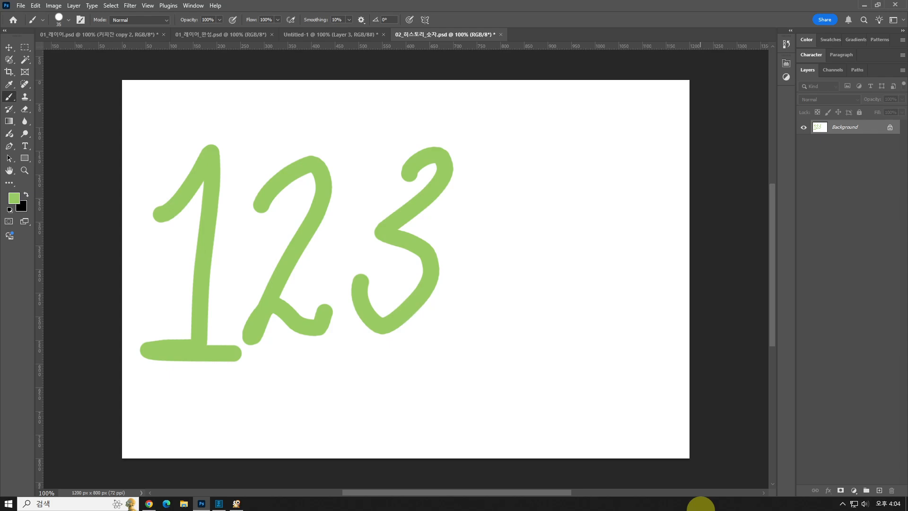
{"action": "key", "text": "ctrl+z"}
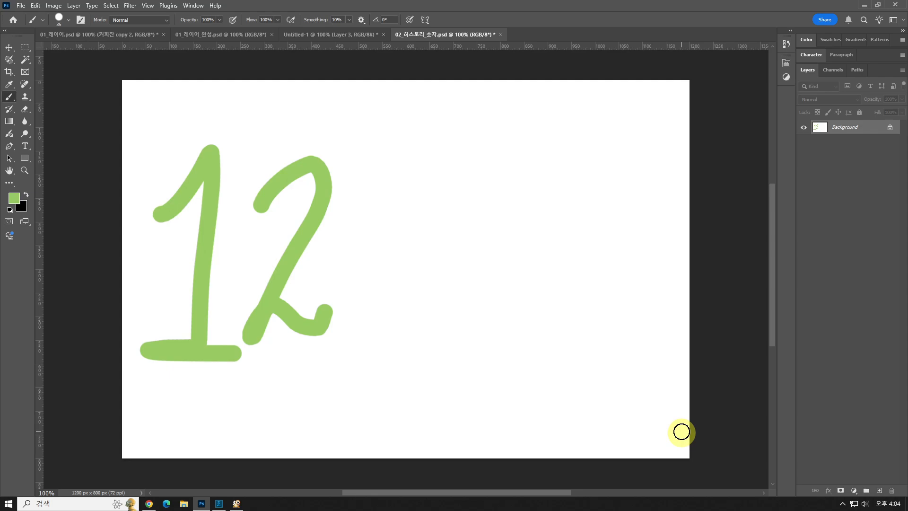
Examine the History States setting in the Performance preferences, close the dialog and return to the Brush tool
{"action": "left_click", "coordinate": [41, 5]}
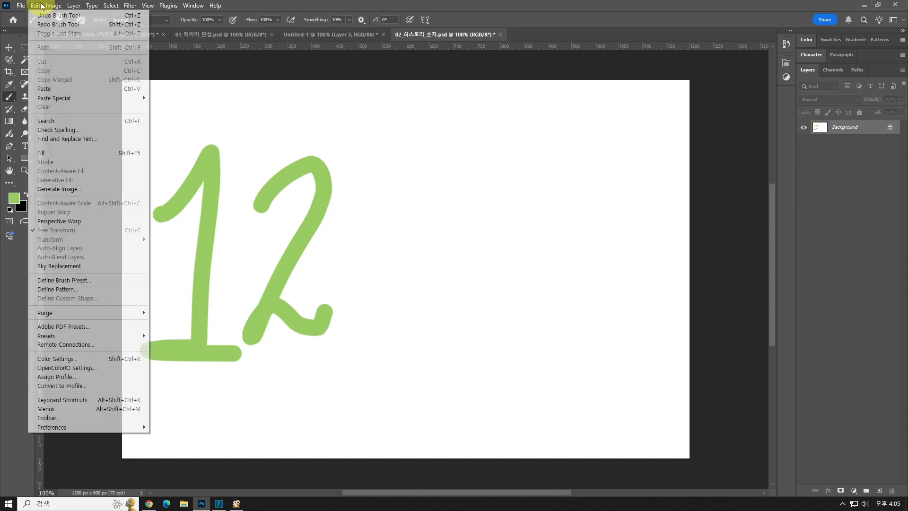
{"action": "mouse_move", "coordinate": [66, 428]}
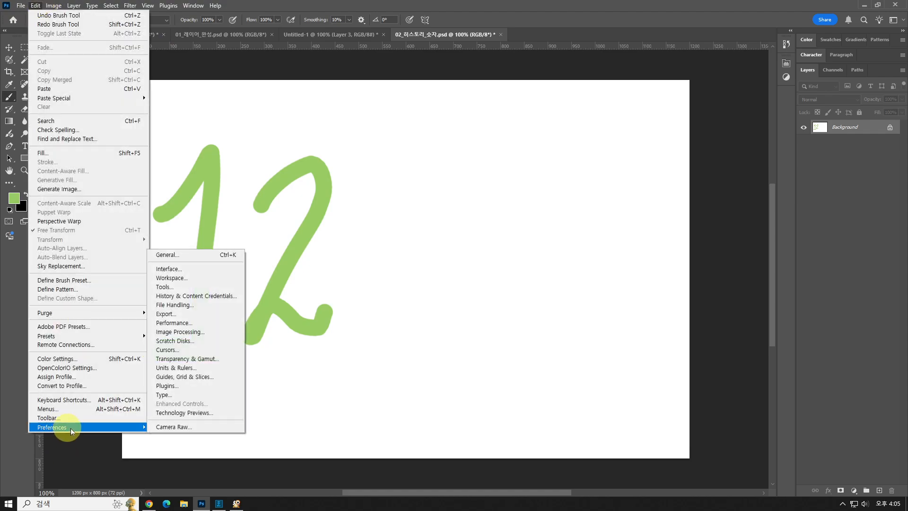
{"action": "left_click", "coordinate": [216, 323]}
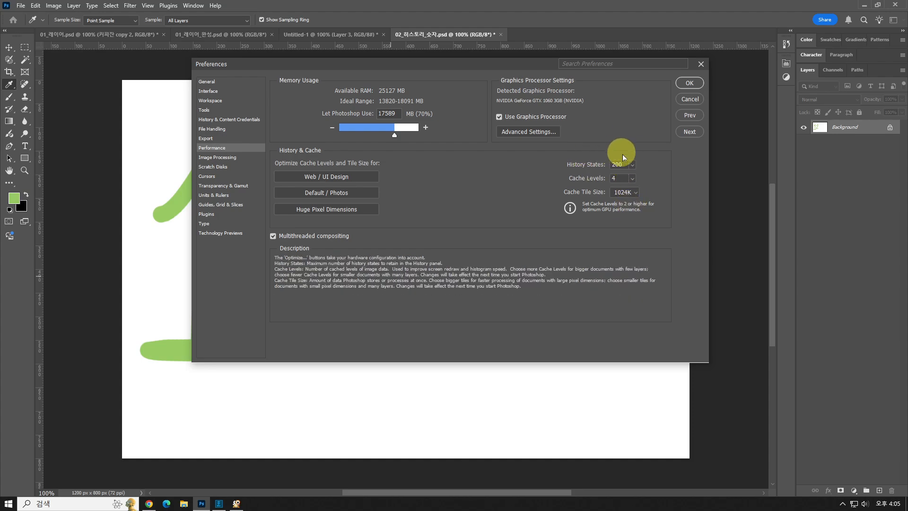
{"action": "left_click", "coordinate": [686, 84]}
{"action": "key", "text": "b"}
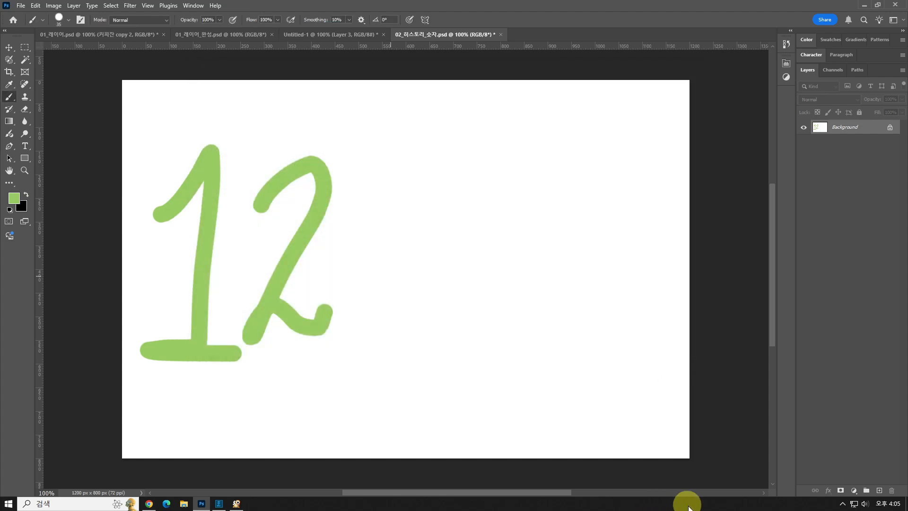
Undo the digit 2 as well, and redo the strokes until all digits from 2 to 5 are restored
{"action": "key", "text": "ctrl+z"}
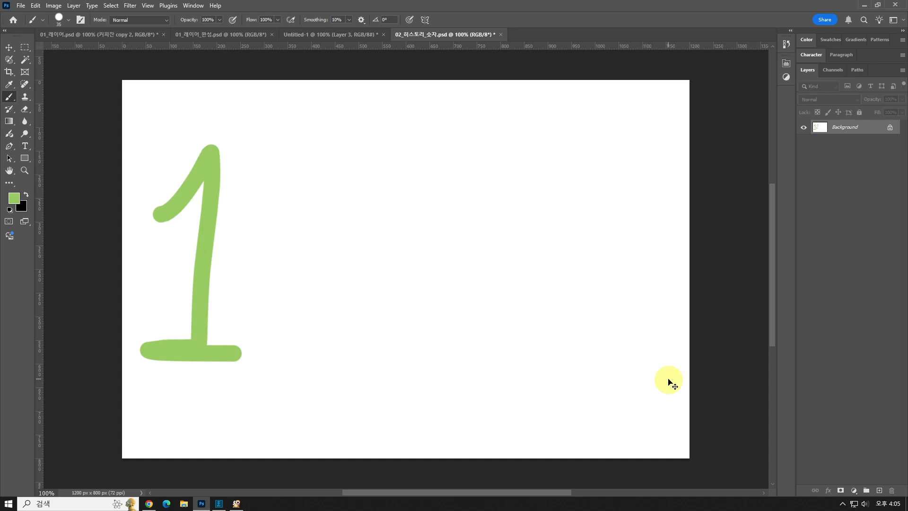
{"action": "key", "text": "ctrl+shift+z"}
{"action": "key", "text": "ctrl+shift+z"}
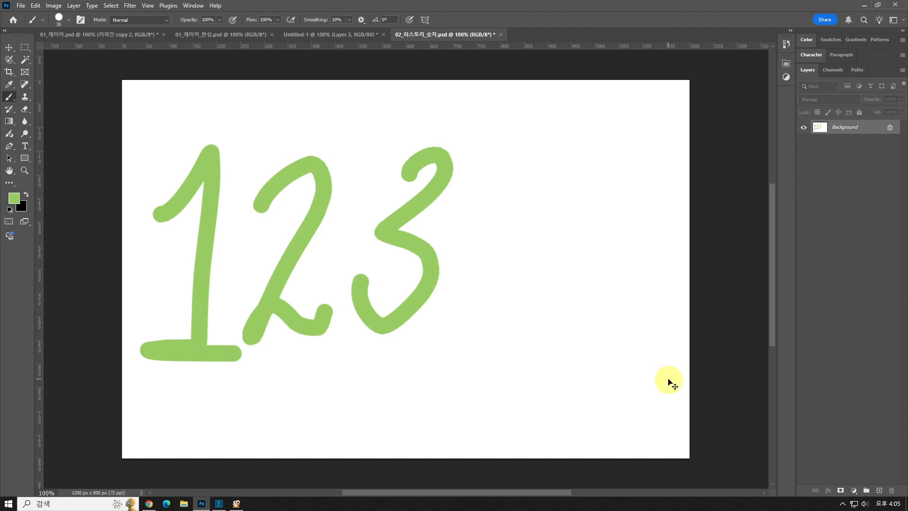
{"action": "key", "text": "ctrl+shift+z"}
{"action": "key", "text": "ctrl+shift+z"}
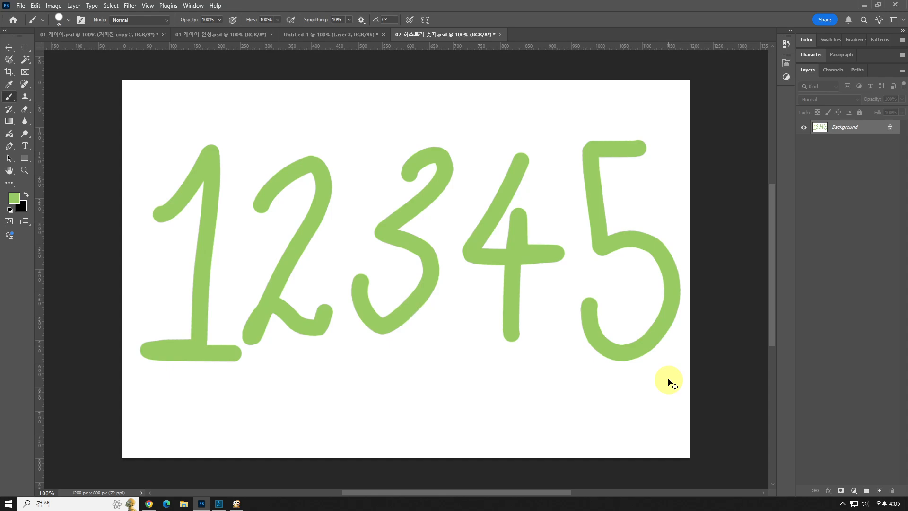
Undo the last three painted digits and redo all three
{"action": "key", "text": "ctrl+z"}
{"action": "key", "text": "ctrl+z"}
{"action": "key", "text": "ctrl+z"}
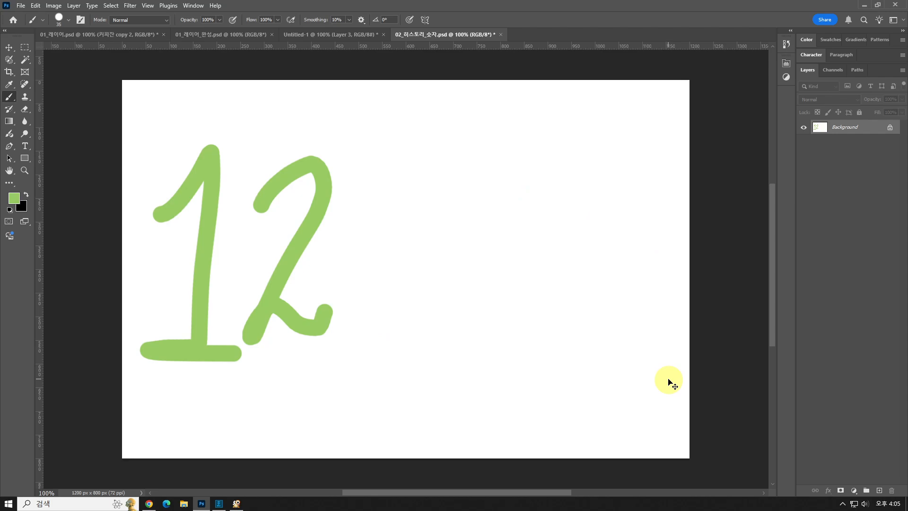
{"action": "key", "text": "ctrl+shift+z"}
{"action": "key", "text": "ctrl+shift+z"}
{"action": "key", "text": "ctrl+shift+z"}
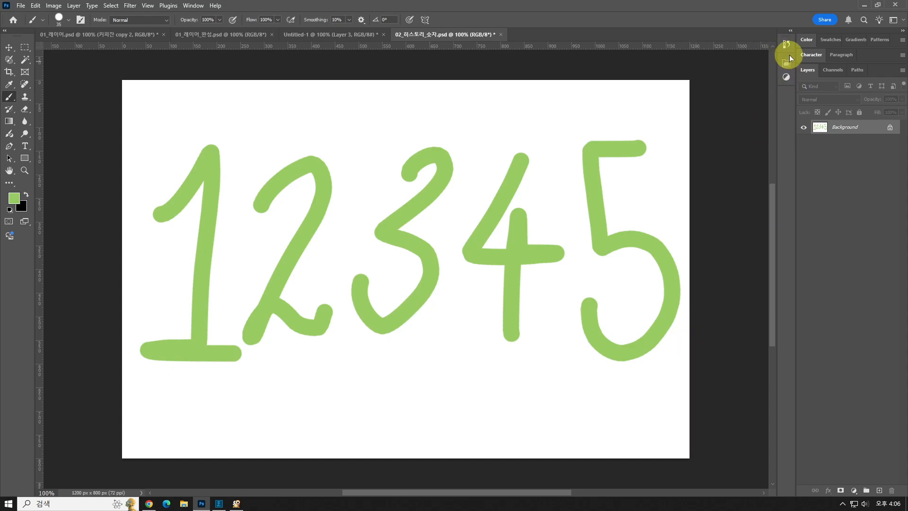
Open the History panel and make it taller so the complete list of states fits
{"action": "key", "text": "ctrl+2"}
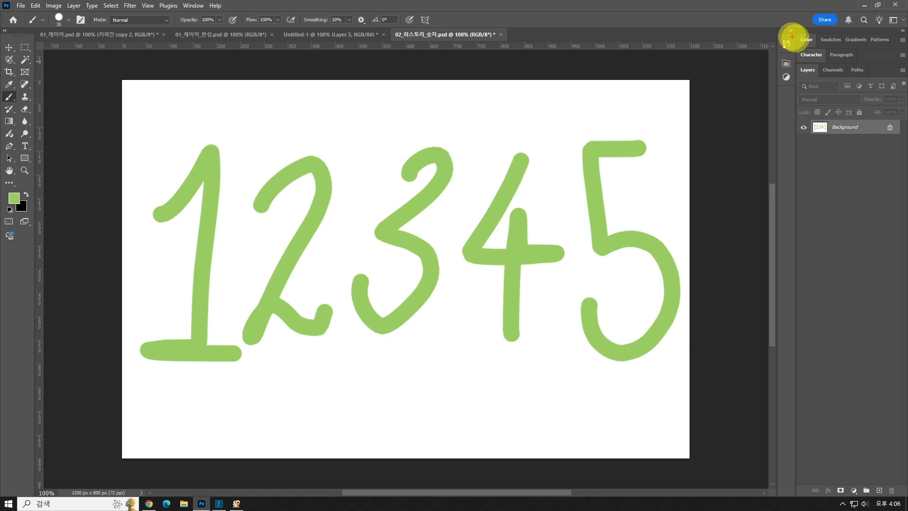
{"action": "mouse_move", "coordinate": [791, 35]}
{"action": "left_mouse_down"}
{"action": "mouse_move", "coordinate": [771, 53]}
{"action": "mouse_move", "coordinate": [779, 30]}
{"action": "mouse_move", "coordinate": [798, 50]}
{"action": "left_mouse_up"}
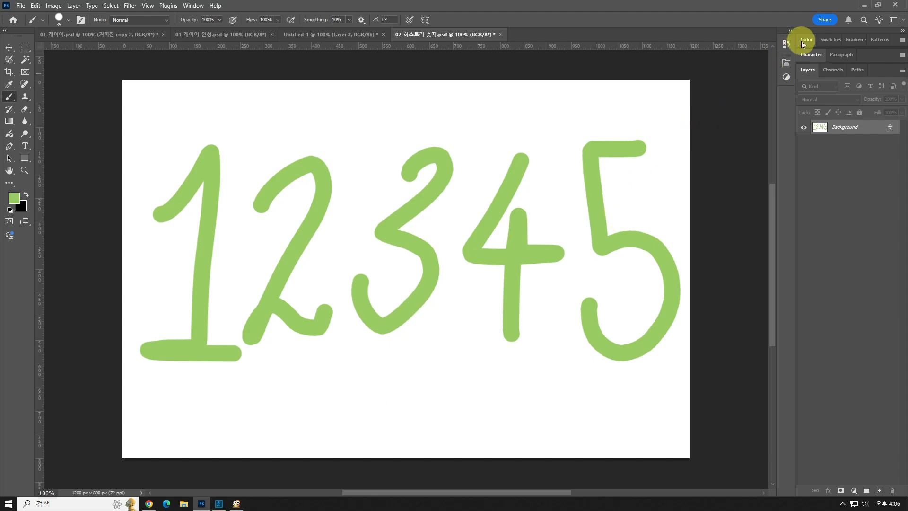
{"action": "left_click", "coordinate": [785, 43]}
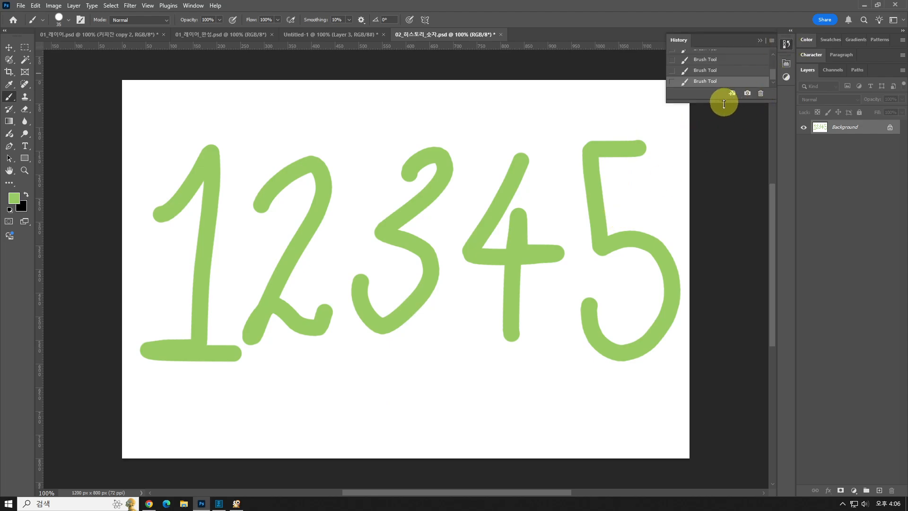
{"action": "left_click_drag", "start_coordinate": [726, 100], "coordinate": [704, 259]}
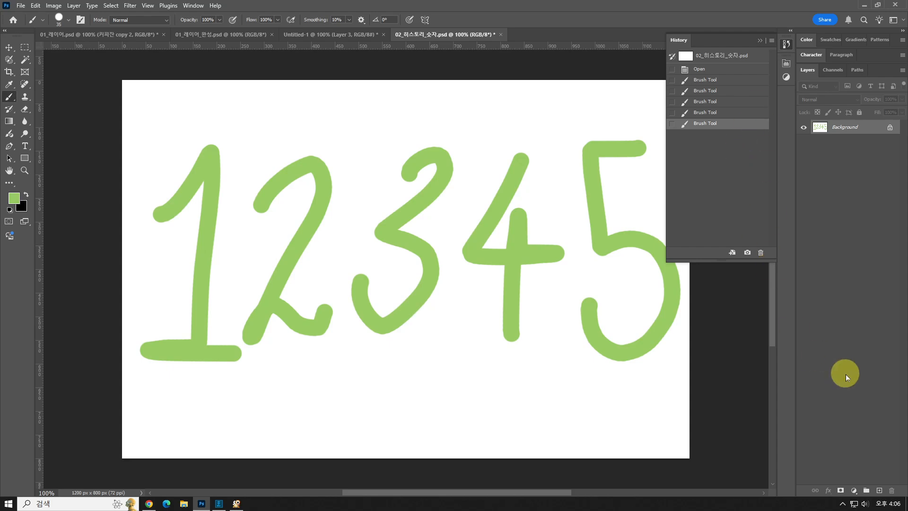
Undo all five brush strokes back to the Open state of the document
{"action": "key", "text": "ctrl+z"}
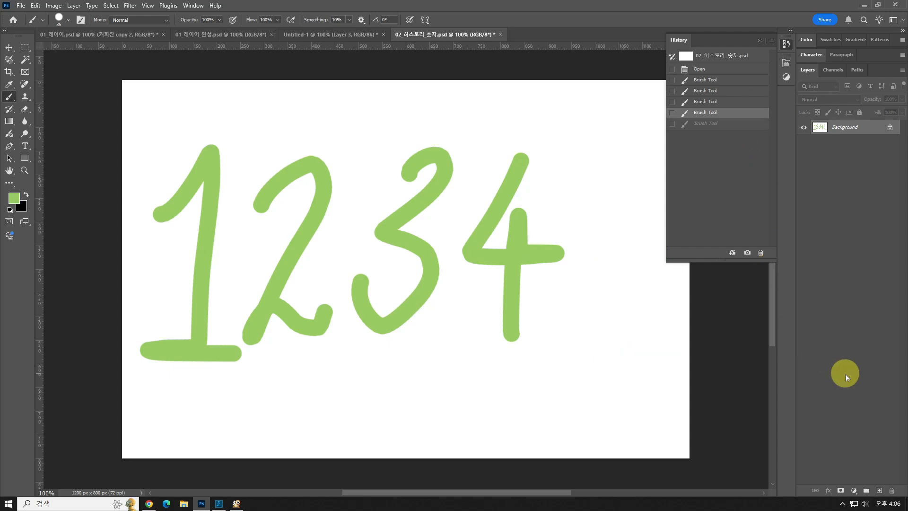
{"action": "key", "text": "ctrl+z"}
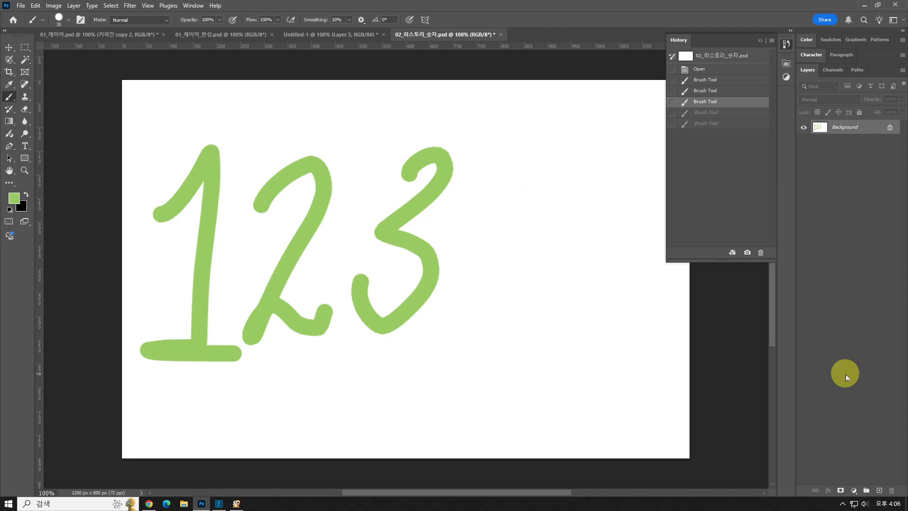
{"action": "key", "text": "ctrl+z"}
{"action": "key", "text": "ctrl+z"}
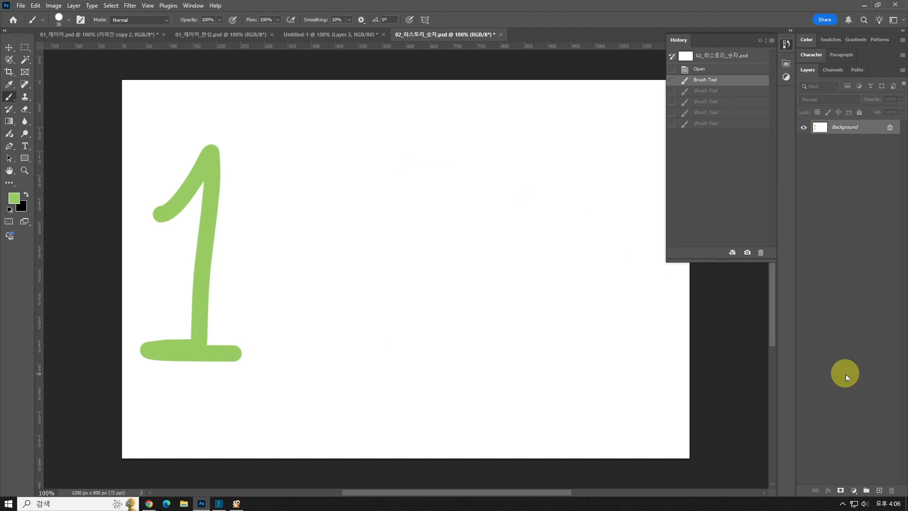
{"action": "key", "text": "ctrl+z"}
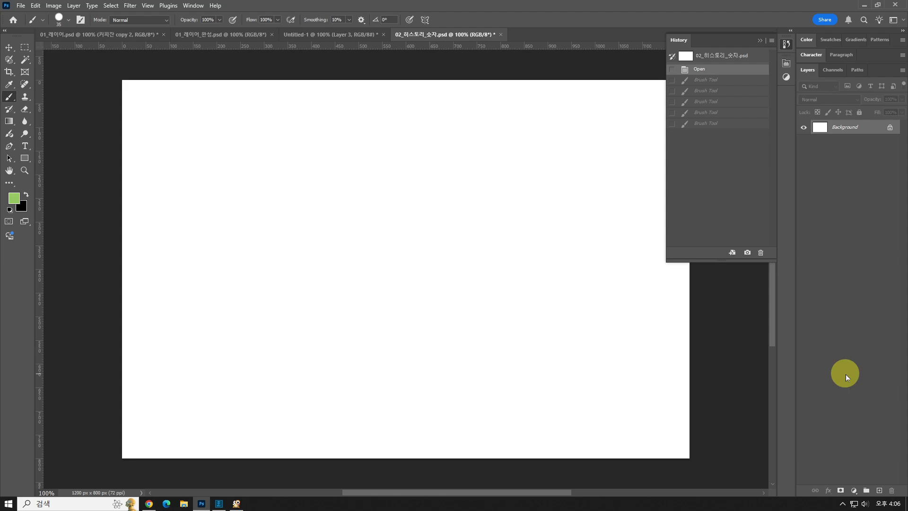
Redo all five brush strokes to restore the digits 1 to 5
{"action": "key", "text": "ctrl+shift+z"}
{"action": "key", "text": "ctrl+shift+z"}
{"action": "key", "text": "ctrl+shift+z"}
{"action": "key", "text": "ctrl+shift+z"}
{"action": "key", "text": "ctrl+shift+z"}
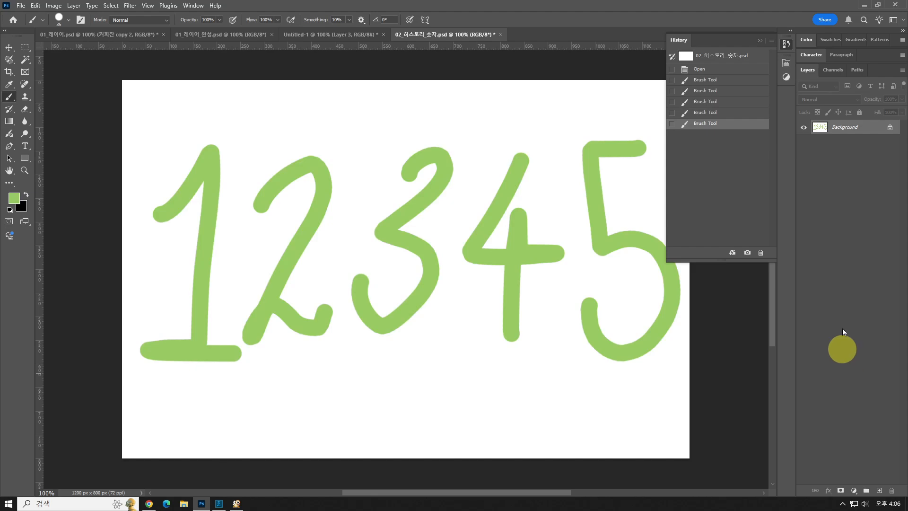
Jump back and forth between the Brush Tool states in the history, finishing on the last one
{"action": "left_click", "coordinate": [731, 103]}
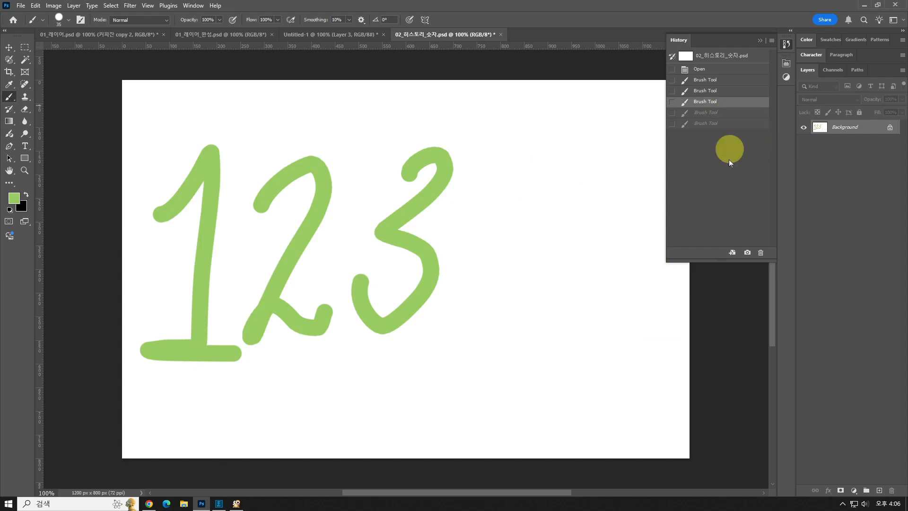
{"action": "left_click", "coordinate": [721, 81]}
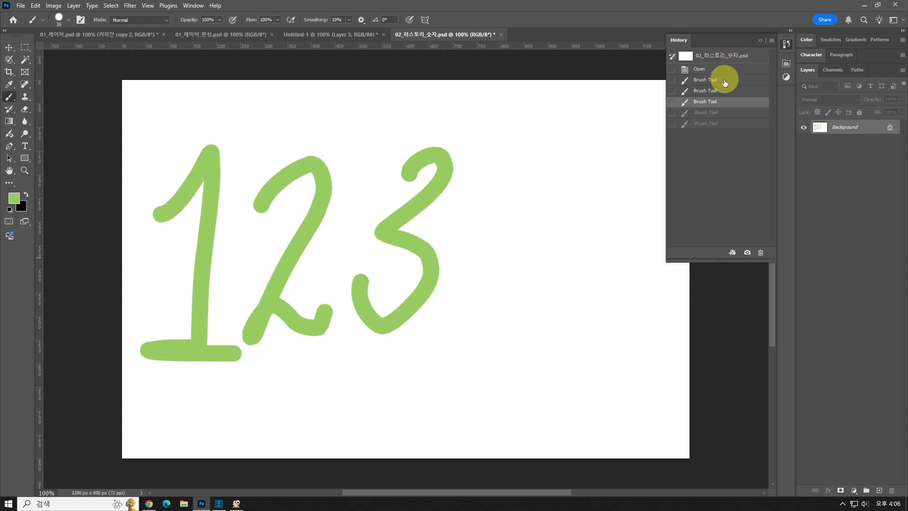
{"action": "left_click", "coordinate": [719, 112]}
{"action": "left_click", "coordinate": [713, 123]}
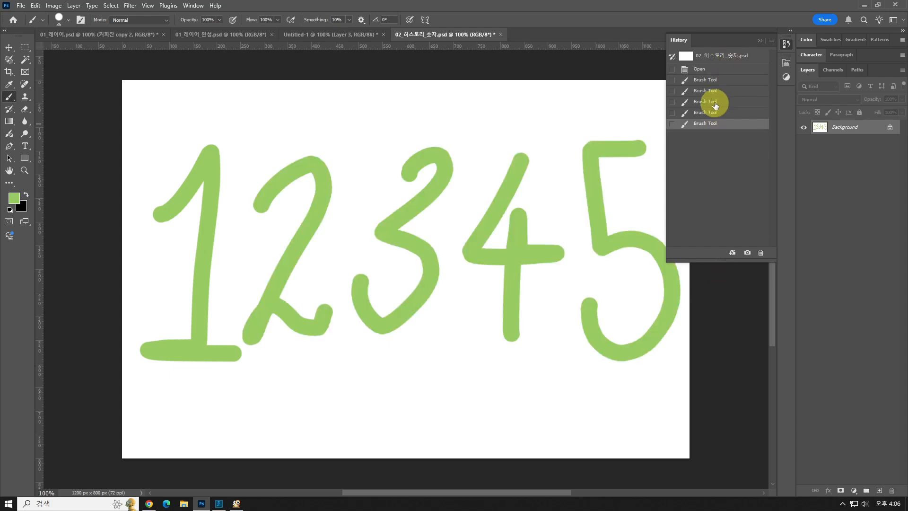
{"action": "left_click", "coordinate": [711, 101]}
{"action": "left_click", "coordinate": [711, 80]}
{"action": "left_click", "coordinate": [710, 102]}
{"action": "left_click", "coordinate": [706, 123]}
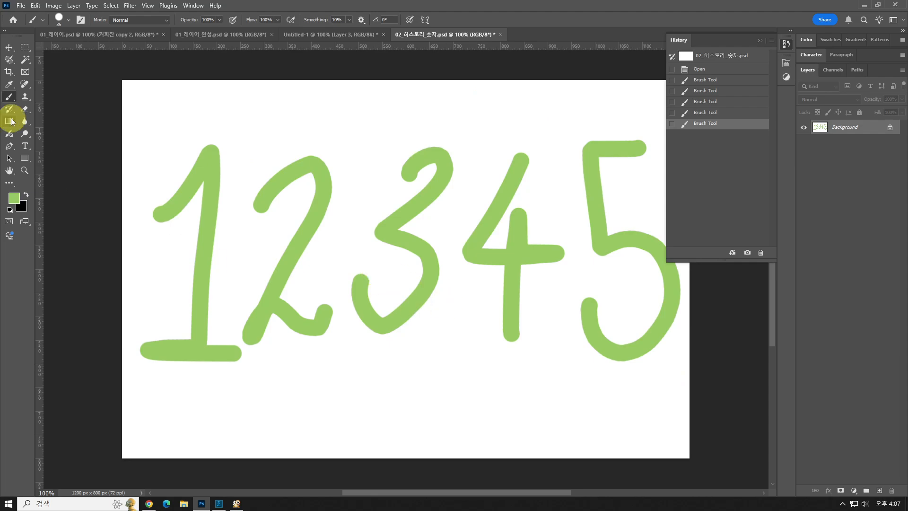
Draw a circular Elliptical Marquee selection about 330 px wide across the digits 3 and 4
{"action": "left_click", "coordinate": [25, 48]}
{"action": "left_click_drag", "start_coordinate": [26, 49], "coordinate": [48, 61]}
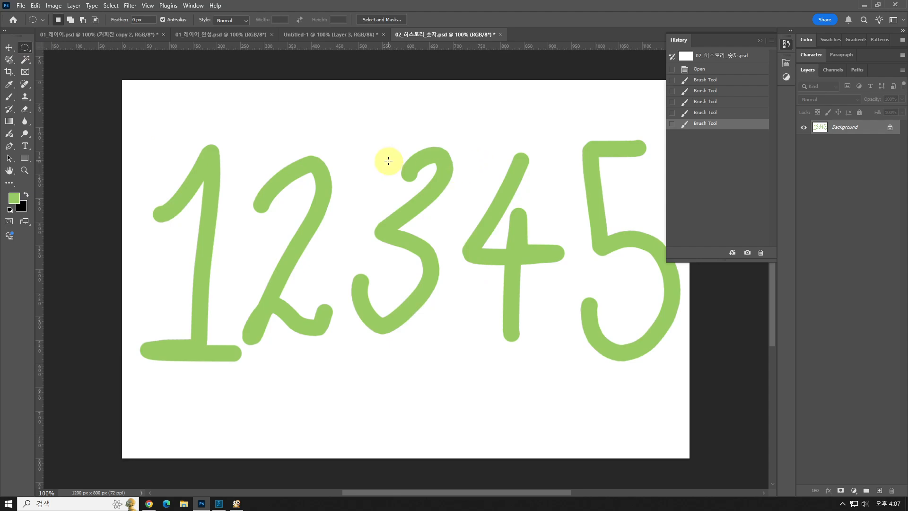
{"action": "left_click_drag", "start_coordinate": [374, 137], "coordinate": [529, 295]}
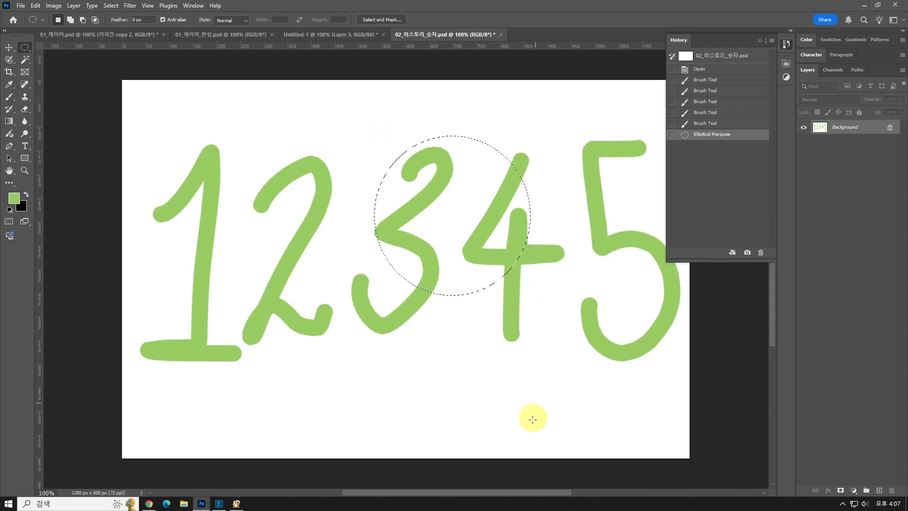
Draw a series of replacement elliptical marquee selections across the digits, ending with one about 510 px wide over 2 and 3
{"action": "left_click_drag", "start_coordinate": [381, 129], "coordinate": [544, 350]}
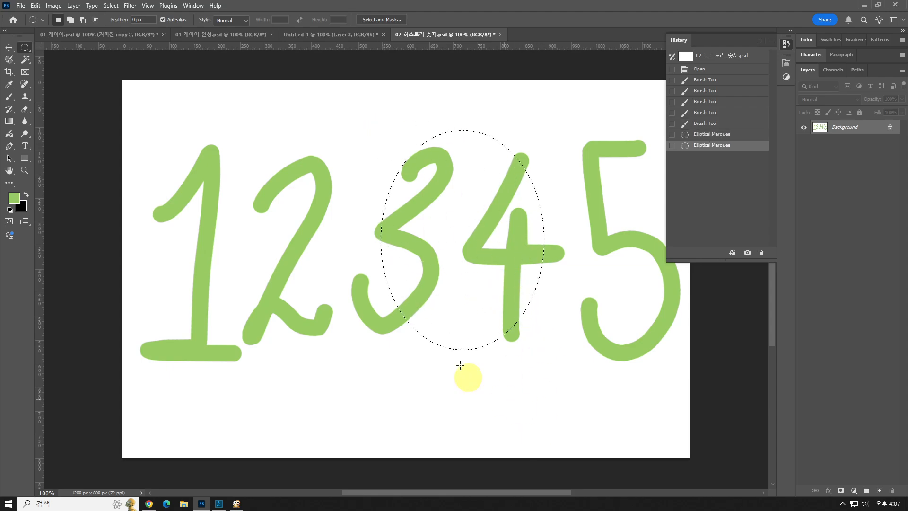
{"action": "left_click_drag", "start_coordinate": [301, 113], "coordinate": [463, 361]}
{"action": "left_click_drag", "start_coordinate": [196, 168], "coordinate": [392, 349]}
{"action": "left_click_drag", "start_coordinate": [349, 92], "coordinate": [544, 326]}
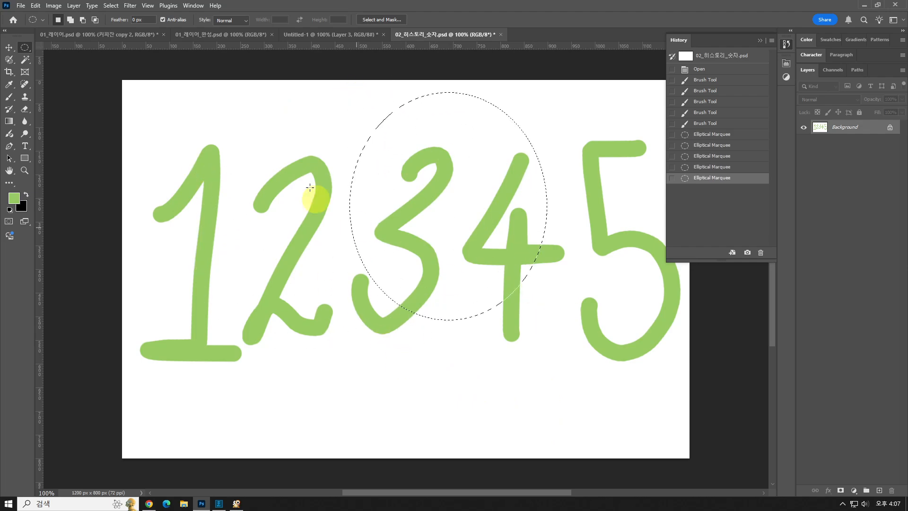
{"action": "left_click_drag", "start_coordinate": [286, 148], "coordinate": [490, 345]}
{"action": "left_click_drag", "start_coordinate": [261, 137], "coordinate": [492, 366]}
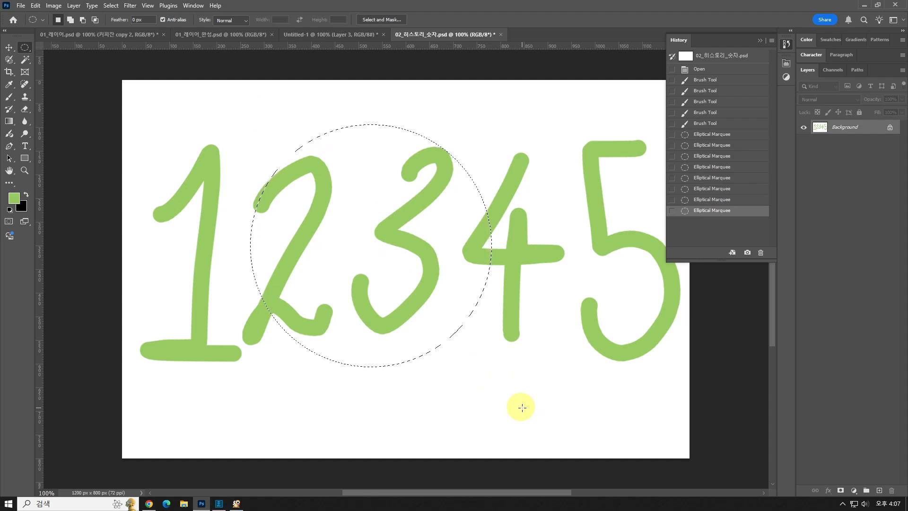
Shift the selection outline slightly and replace it with an elliptical selection about 395 px wide across the digits 2 and 3
{"action": "key", "text": "Left"}
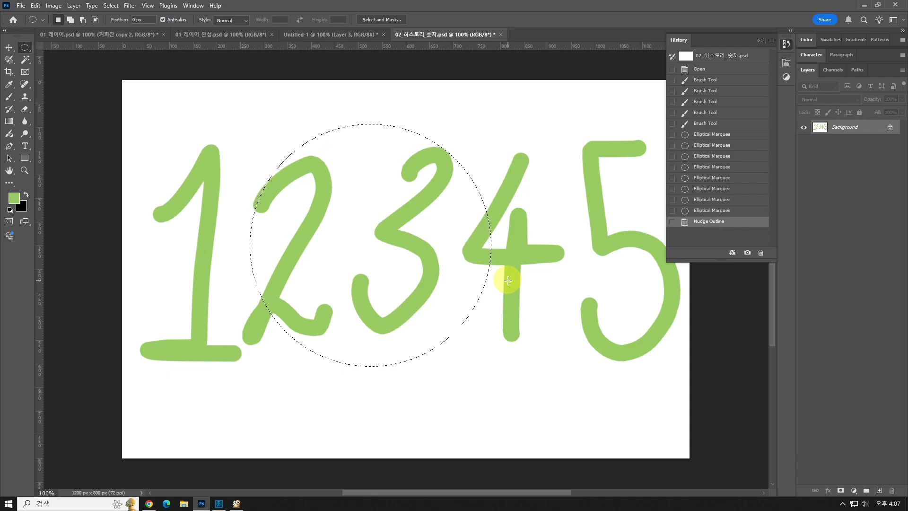
{"action": "left_click_drag", "start_coordinate": [361, 207], "coordinate": [374, 212]}
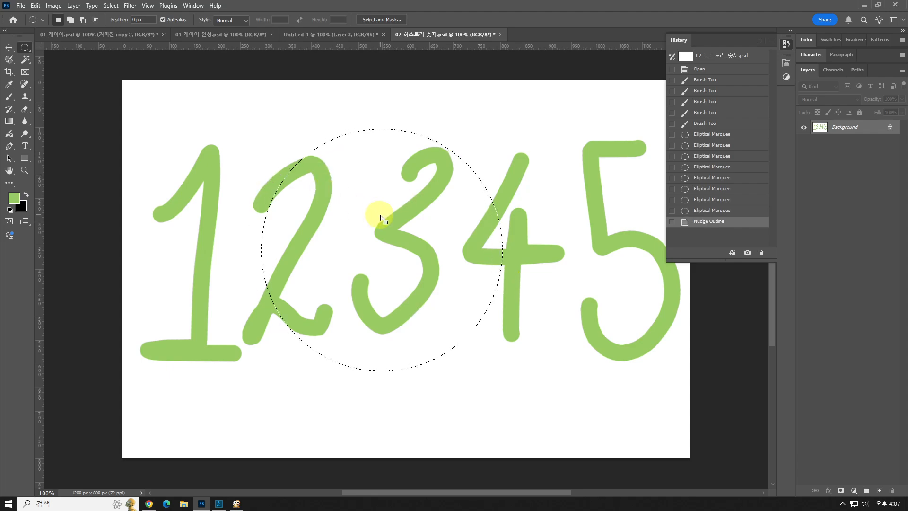
{"action": "left_click_drag", "start_coordinate": [596, 172], "coordinate": [418, 304]}
{"action": "mouse_move", "coordinate": [297, 154]}
{"action": "left_mouse_down"}
{"action": "mouse_move", "coordinate": [382, 205]}
{"action": "mouse_move", "coordinate": [483, 352]}
{"action": "left_mouse_up"}
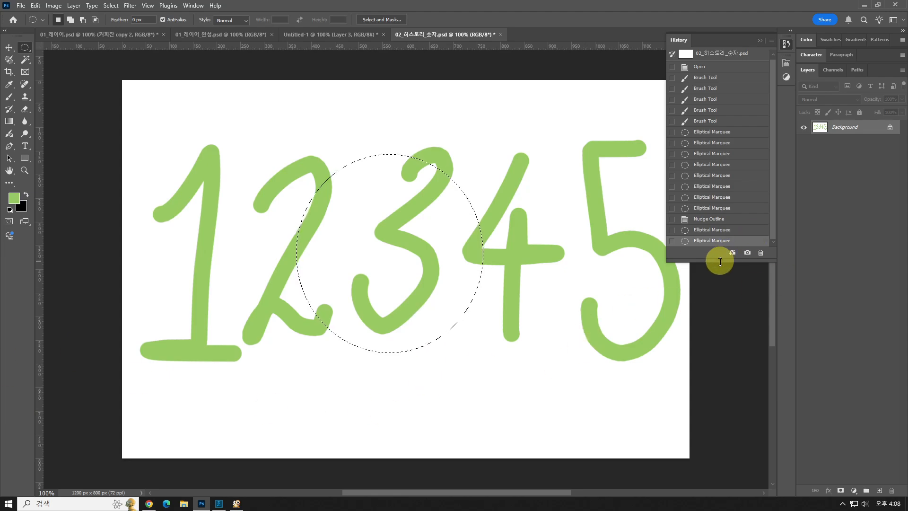
Lengthen the History panel and add several more elliptical marquee selections over the digits 1 to 3, finishing with nothing selected
{"action": "left_click_drag", "start_coordinate": [719, 261], "coordinate": [727, 361]}
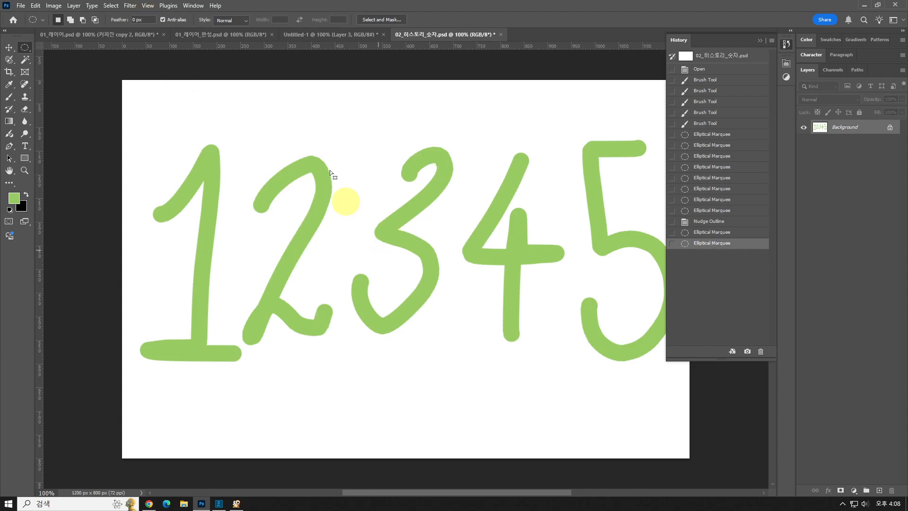
{"action": "left_click_drag", "start_coordinate": [330, 173], "coordinate": [379, 249]}
{"action": "left_click_drag", "start_coordinate": [287, 112], "coordinate": [427, 227]}
{"action": "left_click_drag", "start_coordinate": [237, 120], "coordinate": [400, 288]}
{"action": "left_click_drag", "start_coordinate": [204, 132], "coordinate": [415, 318]}
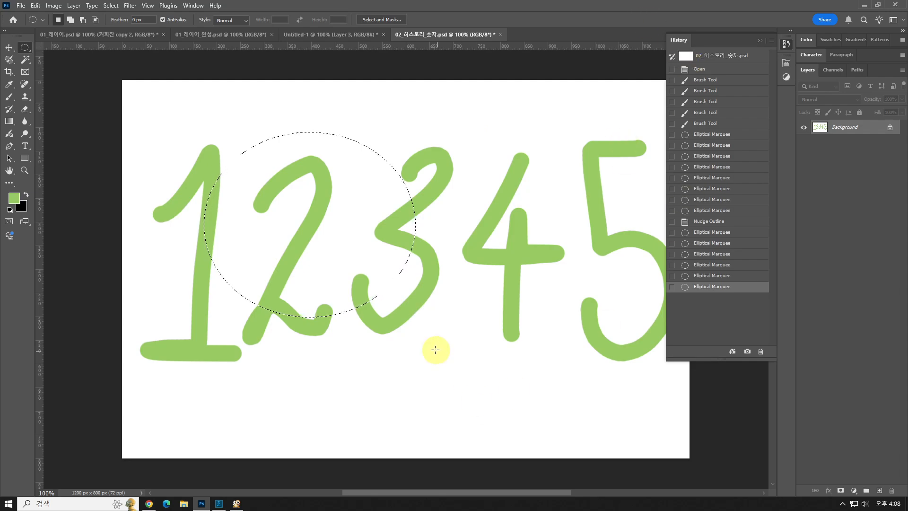
{"action": "left_click", "coordinate": [435, 346]}
Undo the deselection and the marquee selections step by step back to the third Elliptical Marquee state
{"action": "key", "text": "ctrl+z"}
{"action": "key", "text": "ctrl+z"}
{"action": "key", "text": "ctrl+z"}
{"action": "key", "text": "ctrl+z"}
{"action": "key", "text": "ctrl+z"}
{"action": "key", "text": "ctrl+z"}
{"action": "key", "text": "ctrl+z"}
{"action": "key", "text": "ctrl+z"}
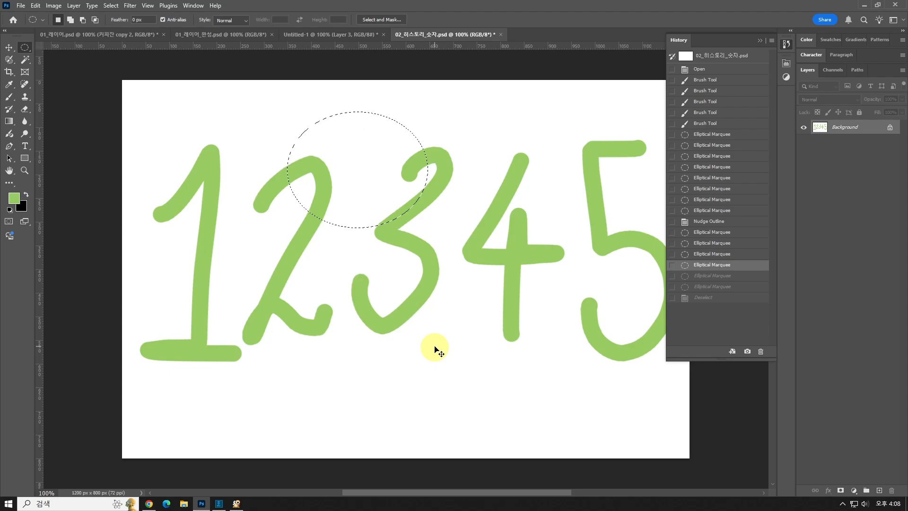
{"action": "key", "text": "ctrl+z"}
{"action": "key", "text": "ctrl+z"}
{"action": "key", "text": "ctrl+z"}
{"action": "key", "text": "ctrl+z"}
{"action": "key", "text": "ctrl+z"}
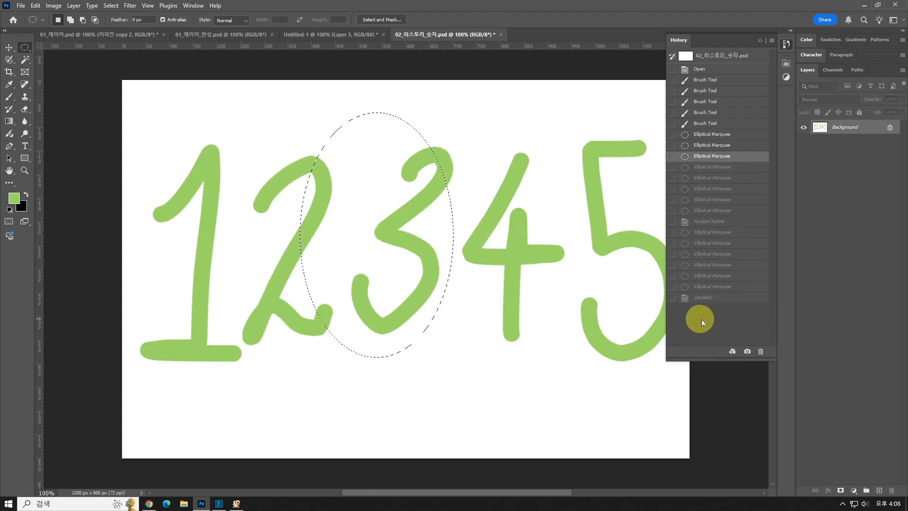
Jump through the history to a later Elliptical Marquee state, the Deselect state, and back to the fourth Brush Tool state
{"action": "left_click", "coordinate": [717, 254]}
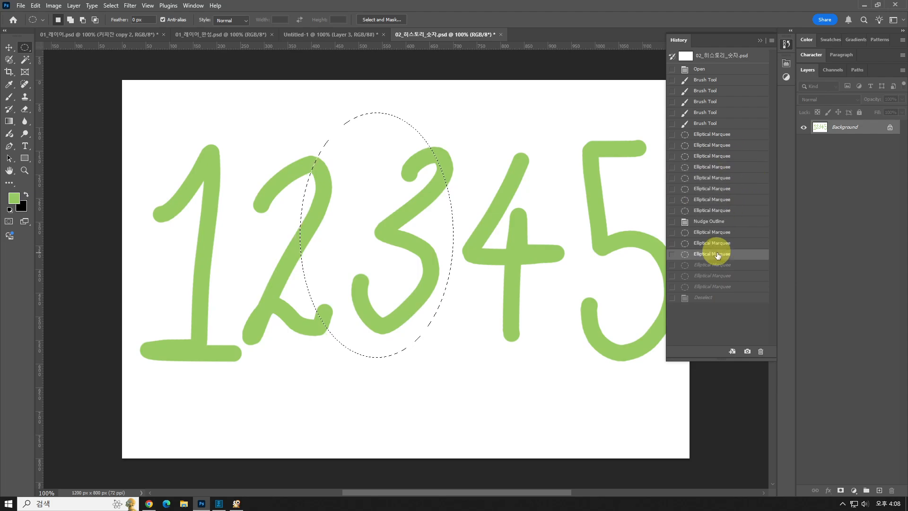
{"action": "left_click", "coordinate": [718, 297]}
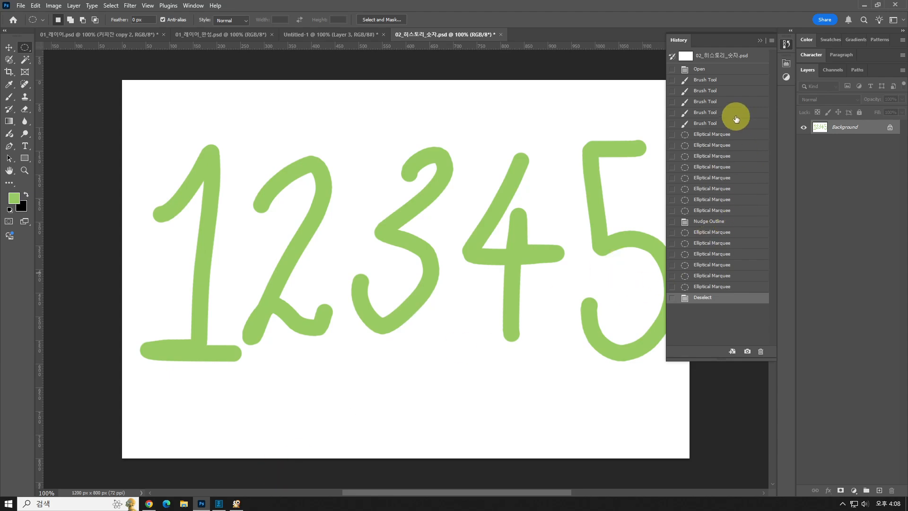
{"action": "left_click", "coordinate": [735, 116]}
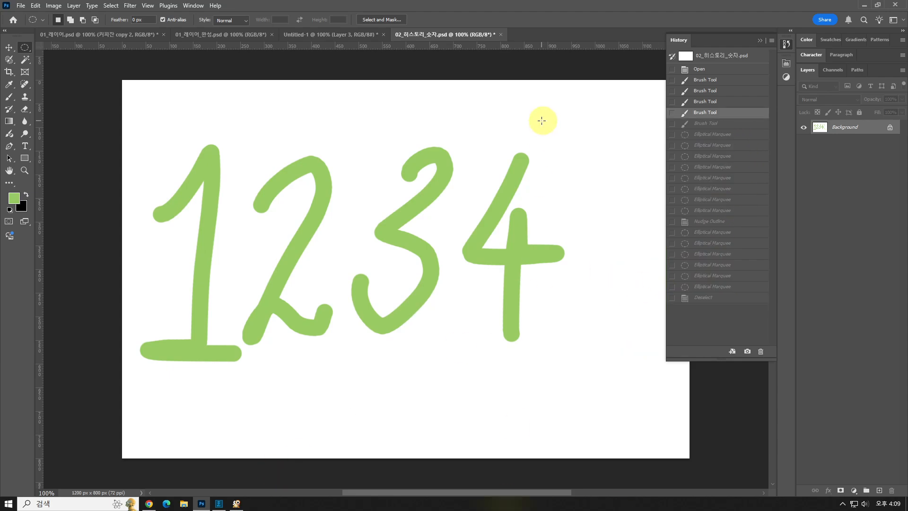
Activate the Brush tool and change the foreground color to red, #ca6a6a
{"action": "left_click", "coordinate": [9, 97]}
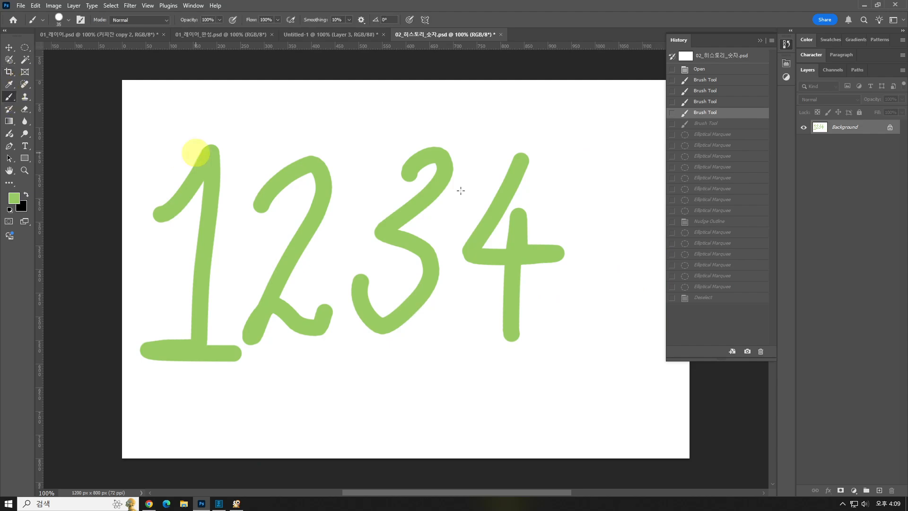
{"action": "left_click", "coordinate": [14, 198]}
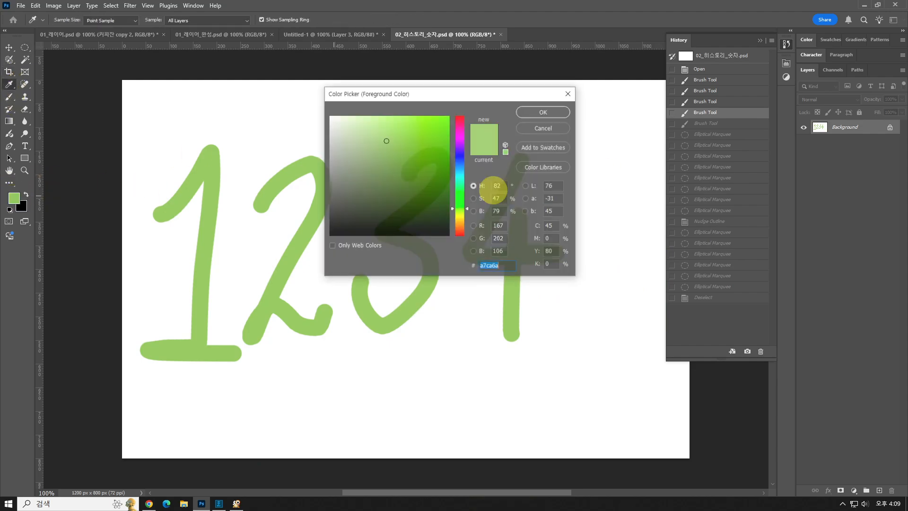
{"action": "left_click_drag", "start_coordinate": [456, 154], "coordinate": [458, 116]}
{"action": "left_click", "coordinate": [533, 111]}
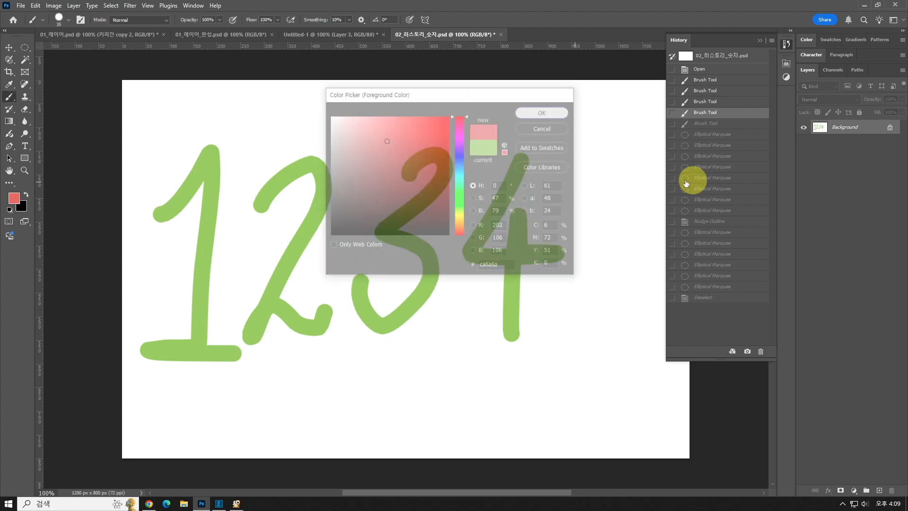
Paint a red digit 6 beside the 4 and undo the stroke
{"action": "mouse_move", "coordinate": [637, 165]}
{"action": "left_mouse_down"}
{"action": "mouse_move", "coordinate": [609, 164]}
{"action": "mouse_move", "coordinate": [585, 255]}
{"action": "mouse_move", "coordinate": [614, 305]}
{"action": "mouse_move", "coordinate": [652, 249]}
{"action": "mouse_move", "coordinate": [614, 235]}
{"action": "mouse_move", "coordinate": [578, 250]}
{"action": "left_mouse_up"}
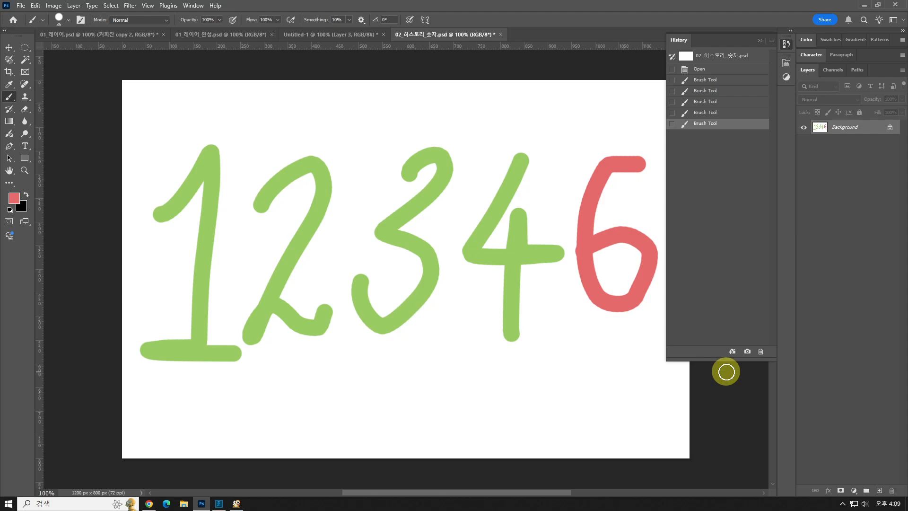
{"action": "key", "text": "ctrl+z"}
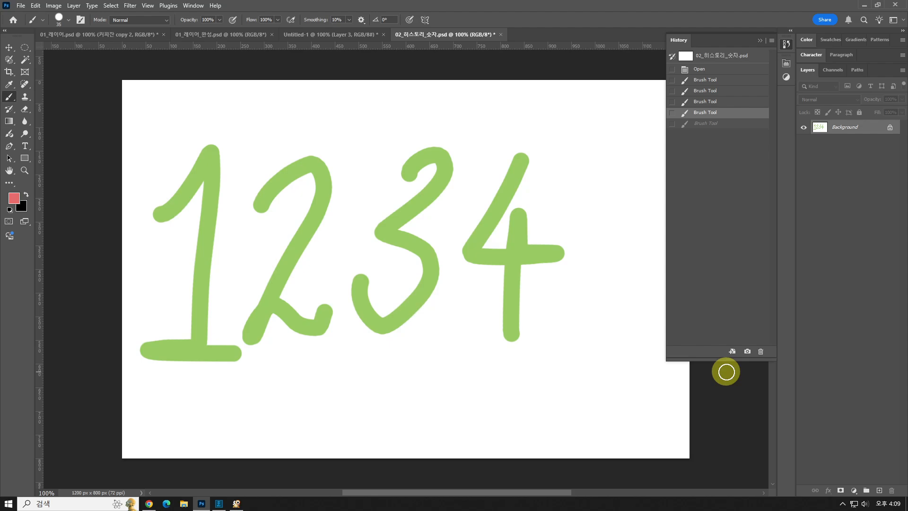
Draw five elliptical marquee selections of different sizes over the digits and deselect the last one
{"action": "left_click", "coordinate": [25, 47]}
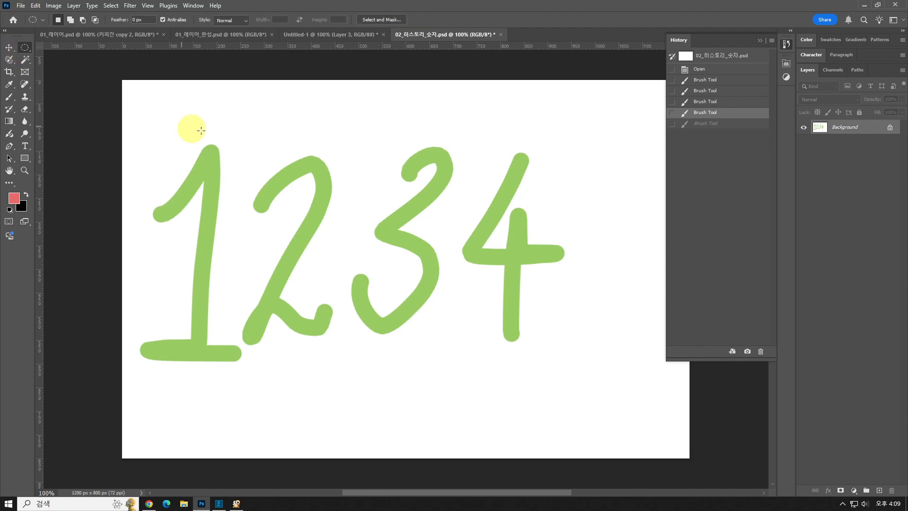
{"action": "left_click_drag", "start_coordinate": [197, 131], "coordinate": [315, 239]}
{"action": "left_click_drag", "start_coordinate": [378, 177], "coordinate": [440, 232]}
{"action": "left_click_drag", "start_coordinate": [381, 160], "coordinate": [526, 266]}
{"action": "left_click_drag", "start_coordinate": [487, 142], "coordinate": [588, 222]}
{"action": "left_click_drag", "start_coordinate": [303, 259], "coordinate": [377, 337]}
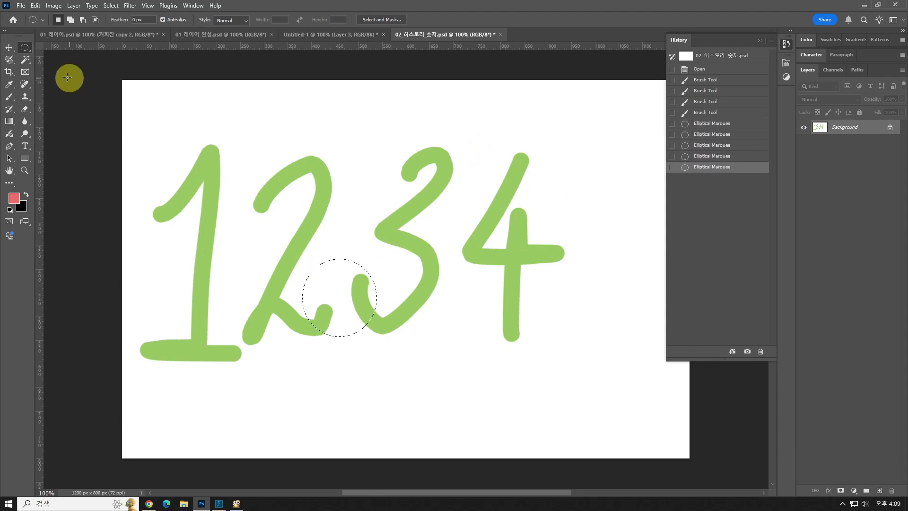
{"action": "key", "text": "ctrl+d"}
Paint a dozen short red brush strokes across and below the digits 1 to 4
{"action": "left_click", "coordinate": [9, 96]}
{"action": "left_click_drag", "start_coordinate": [279, 116], "coordinate": [229, 210]}
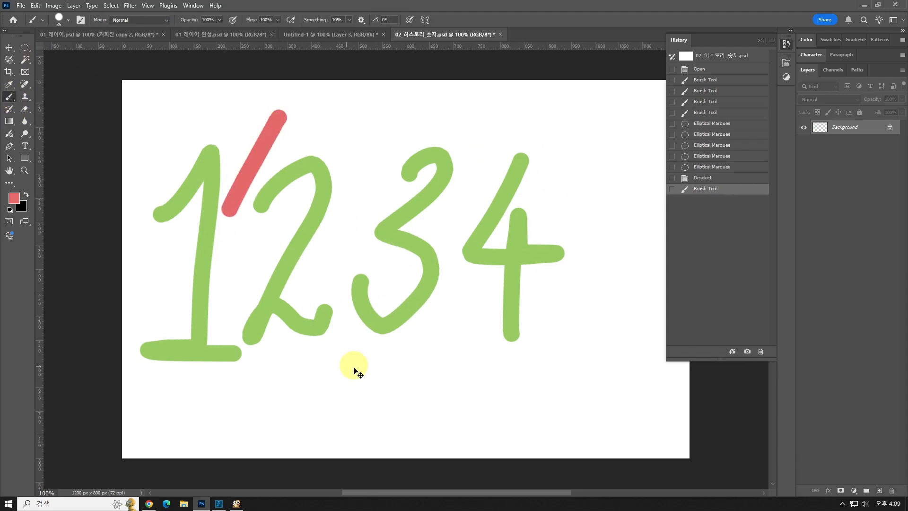
{"action": "left_click_drag", "start_coordinate": [269, 389], "coordinate": [414, 401]}
{"action": "left_click_drag", "start_coordinate": [447, 224], "coordinate": [454, 281]}
{"action": "left_click_drag", "start_coordinate": [512, 181], "coordinate": [536, 306]}
{"action": "left_click_drag", "start_coordinate": [586, 323], "coordinate": [591, 357]}
{"action": "left_click_drag", "start_coordinate": [296, 399], "coordinate": [346, 413]}
{"action": "left_click_drag", "start_coordinate": [392, 278], "coordinate": [359, 199]}
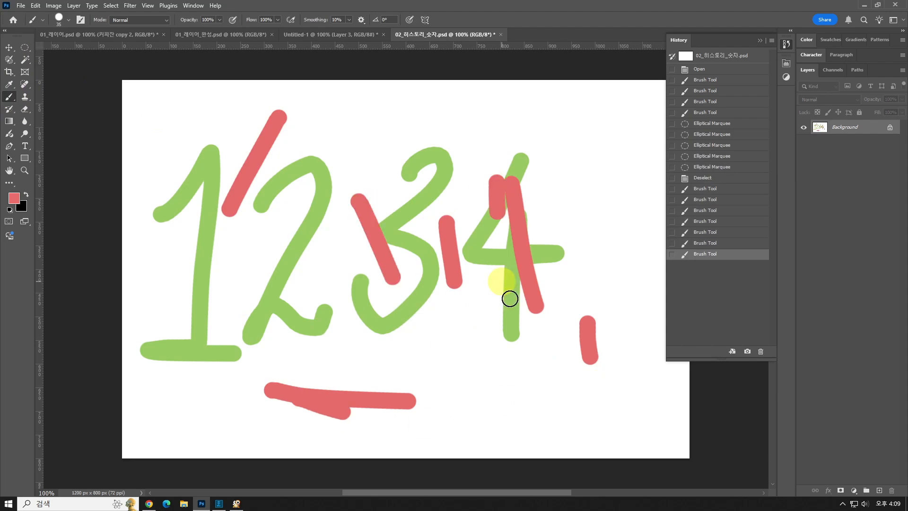
{"action": "left_click_drag", "start_coordinate": [504, 267], "coordinate": [496, 180]}
{"action": "left_click_drag", "start_coordinate": [612, 170], "coordinate": [509, 316]}
{"action": "left_click_drag", "start_coordinate": [330, 189], "coordinate": [454, 311]}
{"action": "left_click_drag", "start_coordinate": [432, 376], "coordinate": [475, 429]}
{"action": "left_click_drag", "start_coordinate": [537, 349], "coordinate": [499, 420]}
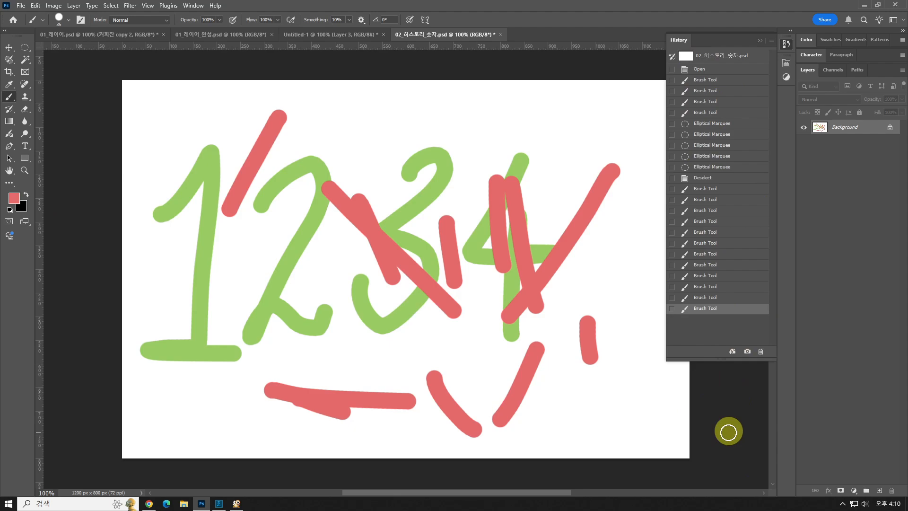
Undo several red brush strokes one by one and jump back to the fourth Brush Tool state in the history
{"action": "key", "text": "ctrl+z"}
{"action": "key", "text": "ctrl+z"}
{"action": "key", "text": "ctrl+z"}
{"action": "key", "text": "ctrl+z"}
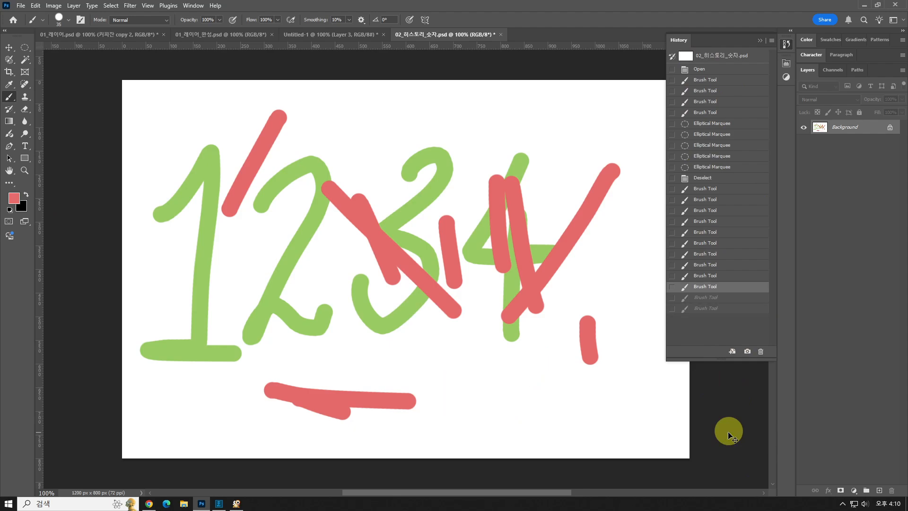
{"action": "key", "text": "ctrl+z"}
{"action": "key", "text": "ctrl+z"}
{"action": "key", "text": "ctrl+z"}
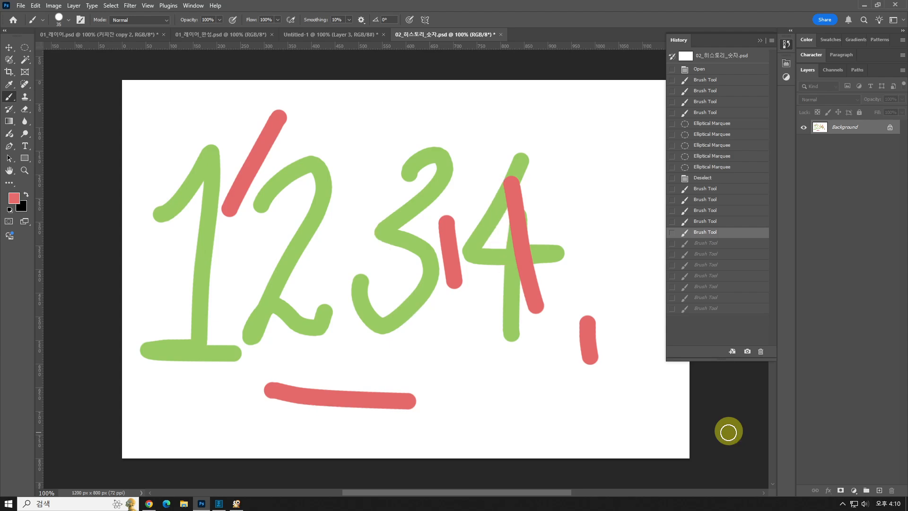
{"action": "left_click", "coordinate": [712, 113]}
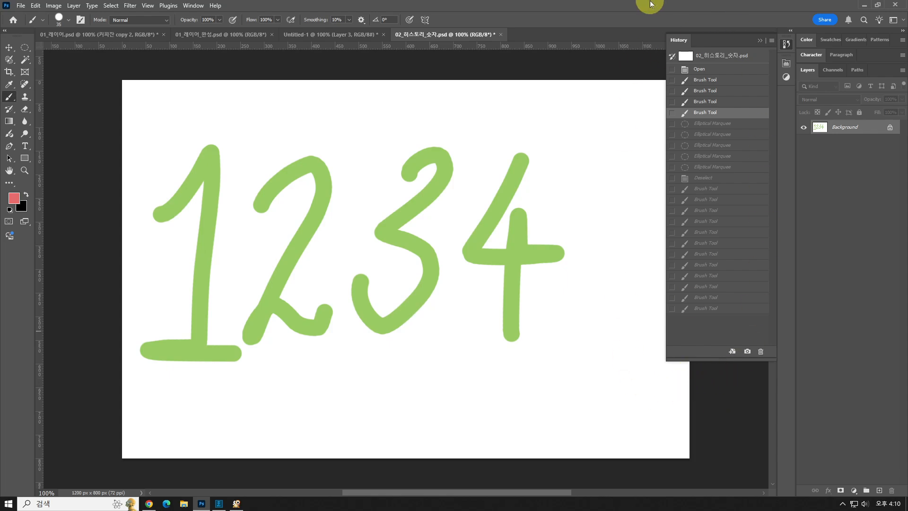
Collapse the History panel, switch to the 포토샵_정리 document in the Hangul word processor, and insert new lines below the CapsLock entry
{"action": "left_click", "coordinate": [760, 43]}
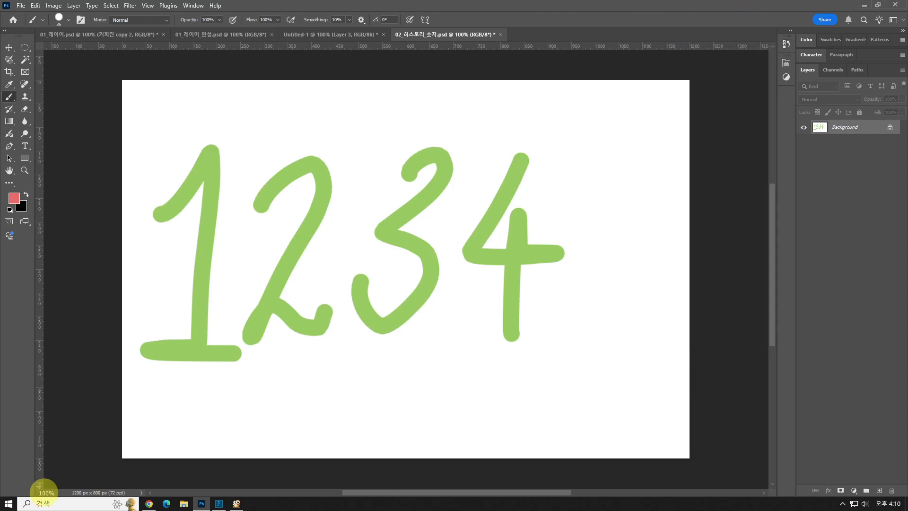
{"action": "left_click", "coordinate": [218, 503]}
{"action": "scroll", "coordinate": [317, 389], "scroll_direction": "down", "scroll_amount": 5}
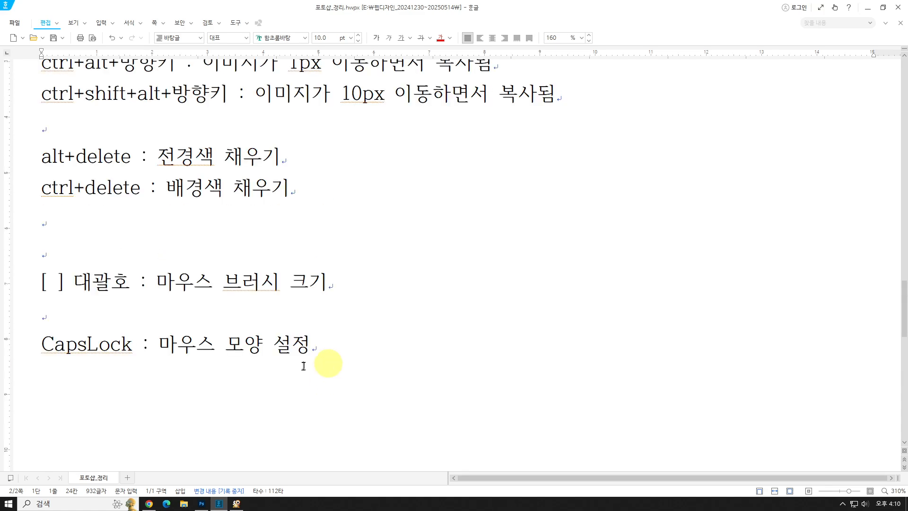
{"action": "left_click", "coordinate": [458, 327]}
{"action": "key", "text": "Down"}
{"action": "key", "text": "End"}
{"action": "key", "text": "Return"}
{"action": "key", "text": "Return"}
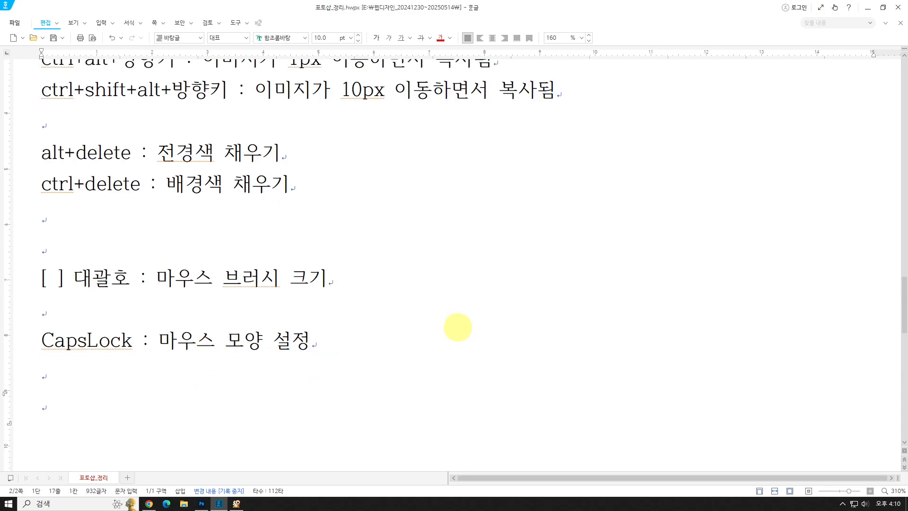
Add the shortcut note "ctrl+z : 1단계씩 앞으로 되돌리기 undo" and start a new line below it
{"action": "type", "text": "ㅊㅅ"}
{"action": "key", "text": "BackSpace"}
{"action": "key", "text": "BackSpace"}
{"action": "key", "text": "Hangul"}
{"action": "type", "text": "ctrl+z : 1"}
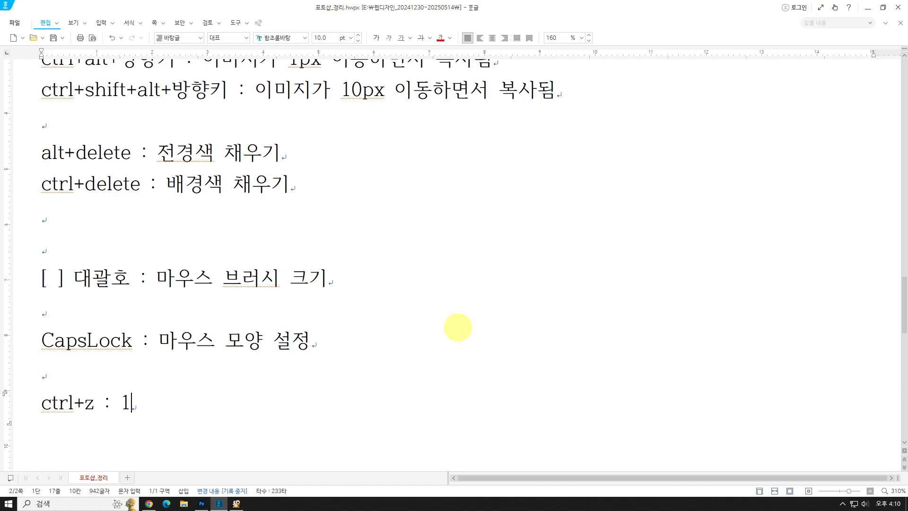
{"action": "key", "text": "Hangul"}
{"action": "type", "text": "단계씩 앞"}
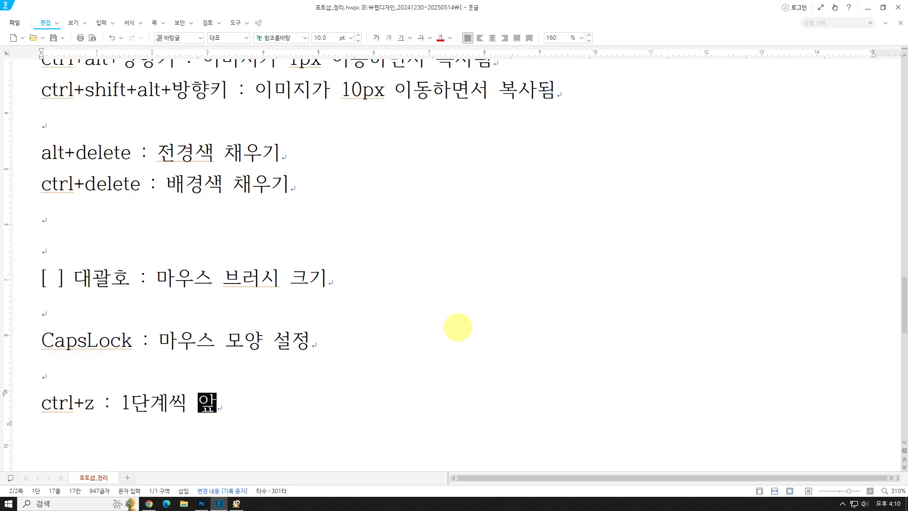
{"action": "type", "text": "으로 되돌리기"}
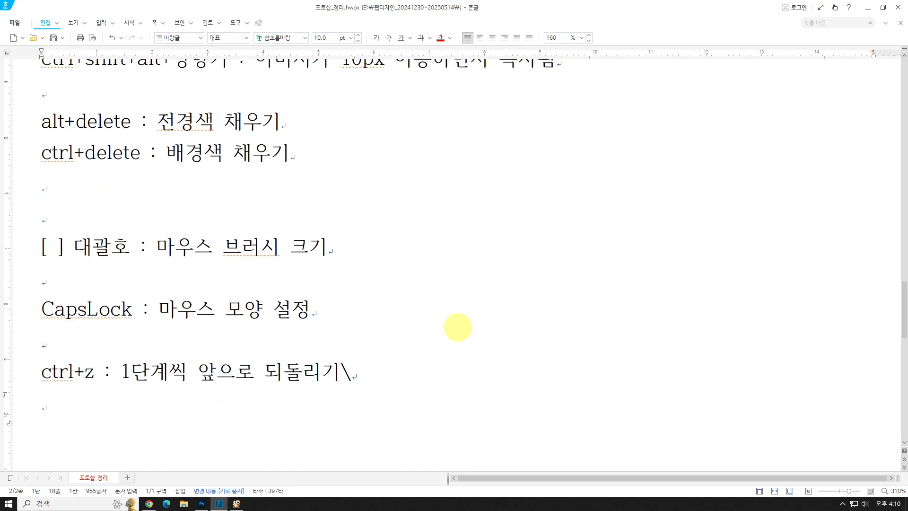
{"action": "key", "text": "Hangul"}
{"action": "type", "text": "undo"}
{"action": "key", "text": "Return"}
Add the shortcut note "ctrl+shift+z : 1단계씩 뒤로 되돌리기 redo" on the line below the undo note
{"action": "type", "text": "ㅊㅅ"}
{"action": "key", "text": "BackSpace"}
{"action": "key", "text": "BackSpace"}
{"action": "key", "text": "Hangul"}
{"action": "type", "text": "ct"}
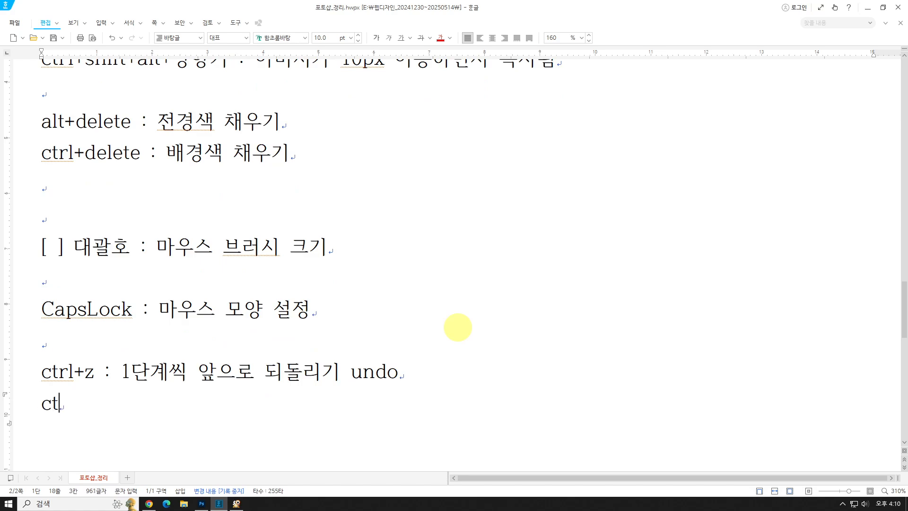
{"action": "type", "text": "rl+shif"}
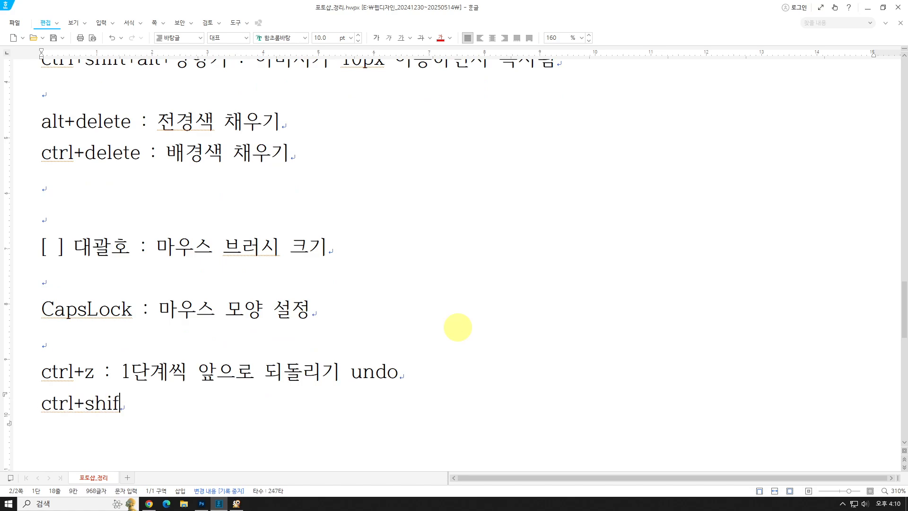
{"action": "type", "text": "t+z : 1"}
{"action": "key", "text": "Hangul"}
{"action": "type", "text": "단계"}
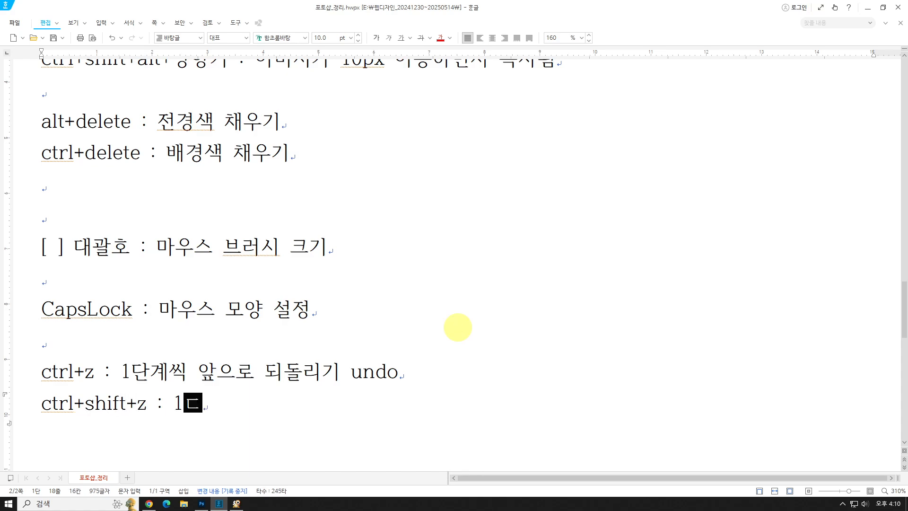
{"action": "type", "text": "씩 뒤로 되돌리기 "}
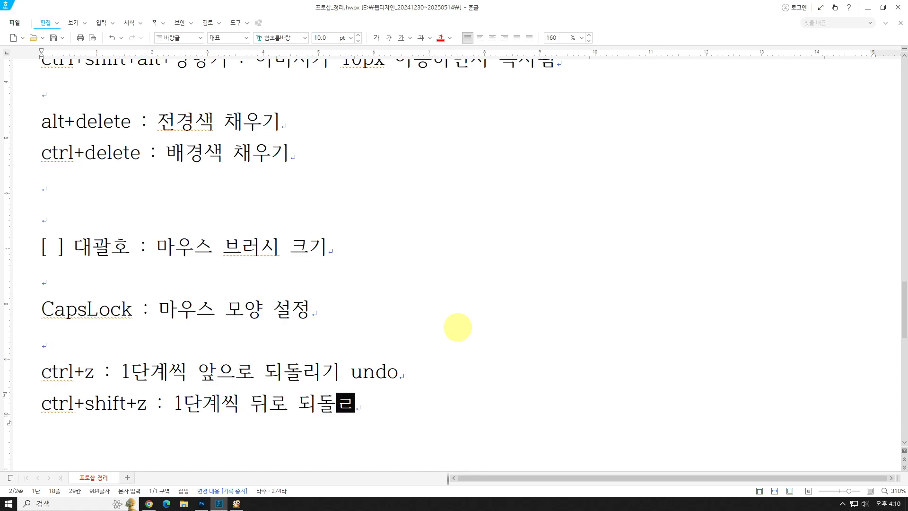
{"action": "type", "text": "redo"}
{"action": "key", "text": "BackSpace"}
{"action": "type", "text": "do"}
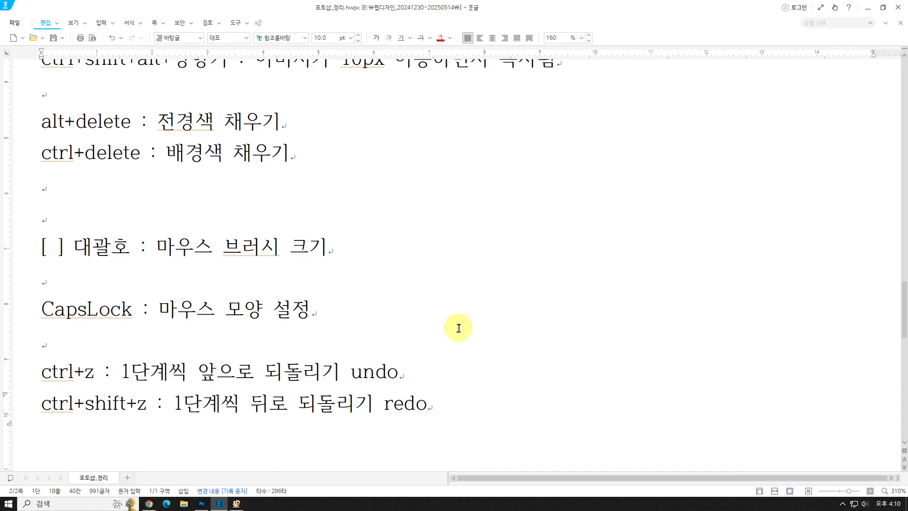
{"action": "key", "text": "Caps_Lock"}
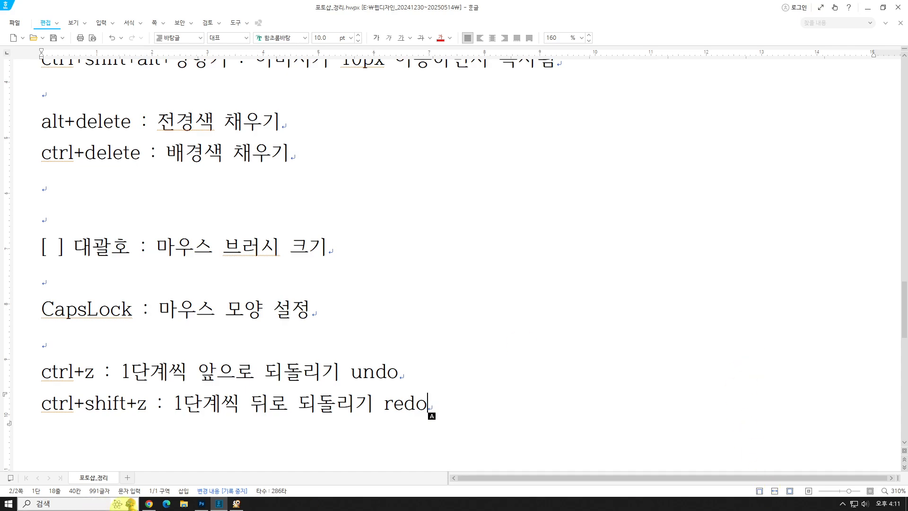
Switch to Photoshop, activate the Move tool and open the document 03_히스토리_연습.psd
{"action": "left_click", "coordinate": [201, 504]}
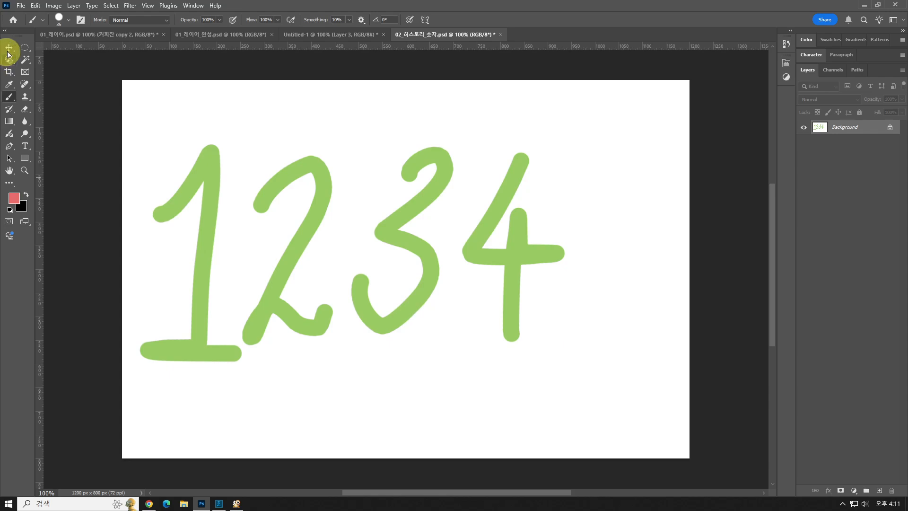
{"action": "left_click", "coordinate": [8, 48]}
{"action": "left_click", "coordinate": [209, 35]}
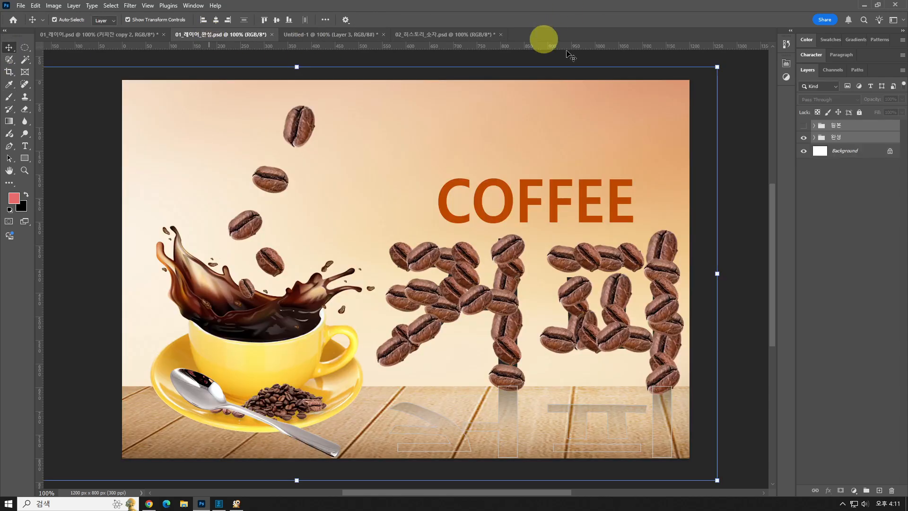
{"action": "left_click_drag", "start_coordinate": [662, 1], "coordinate": [598, 22]}
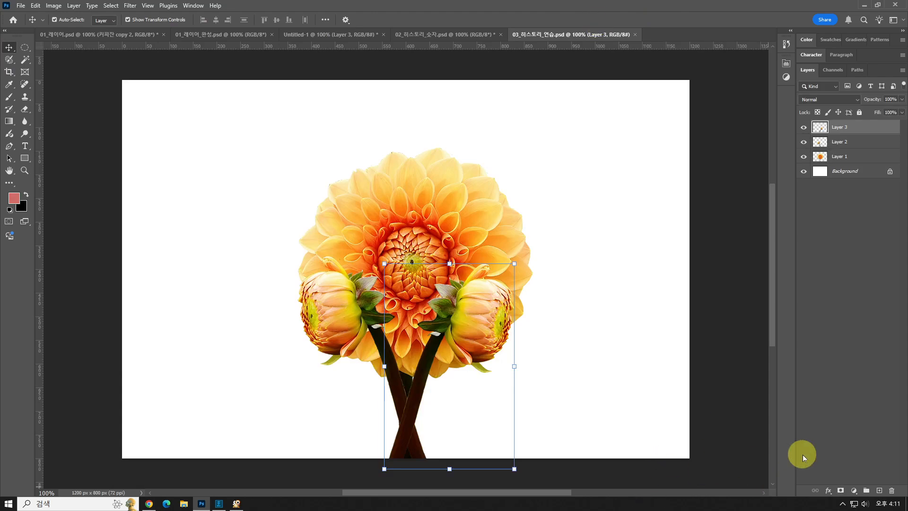
Activate the Elliptical Marquee tool, then expand the History panel and shorten it to about half the window height
{"action": "left_click", "coordinate": [25, 48]}
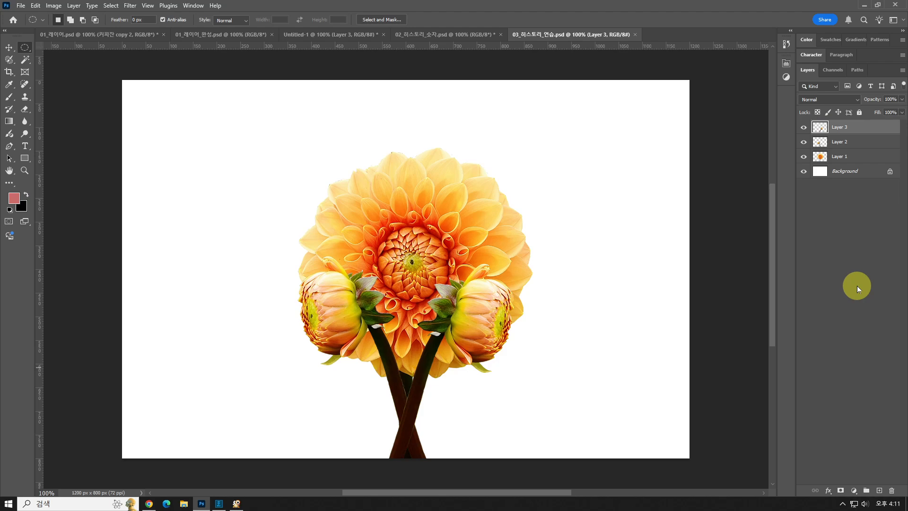
{"action": "left_click", "coordinate": [786, 43]}
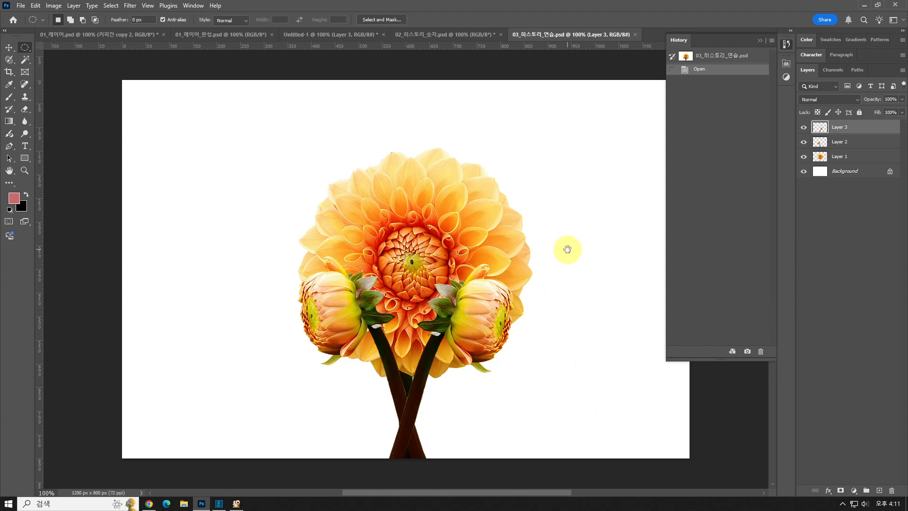
{"action": "left_click_drag", "start_coordinate": [567, 247], "coordinate": [516, 246]}
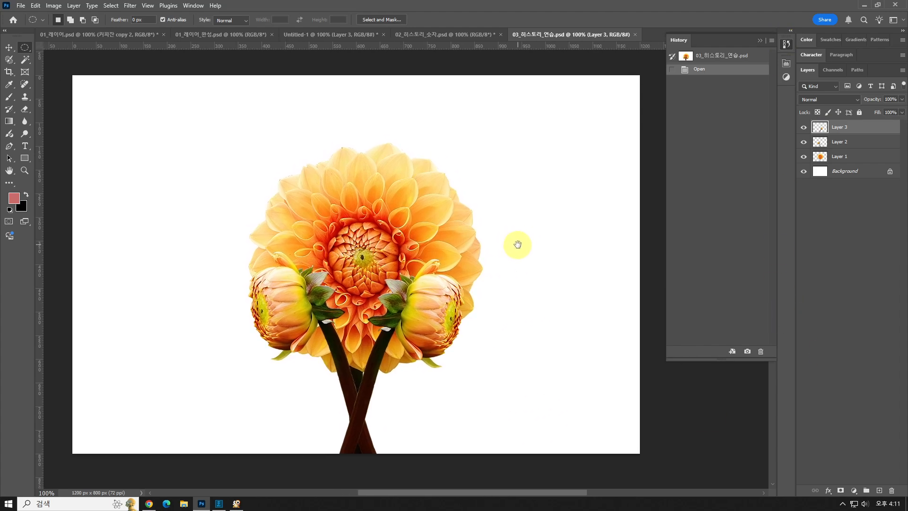
{"action": "left_click_drag", "start_coordinate": [709, 359], "coordinate": [713, 78]}
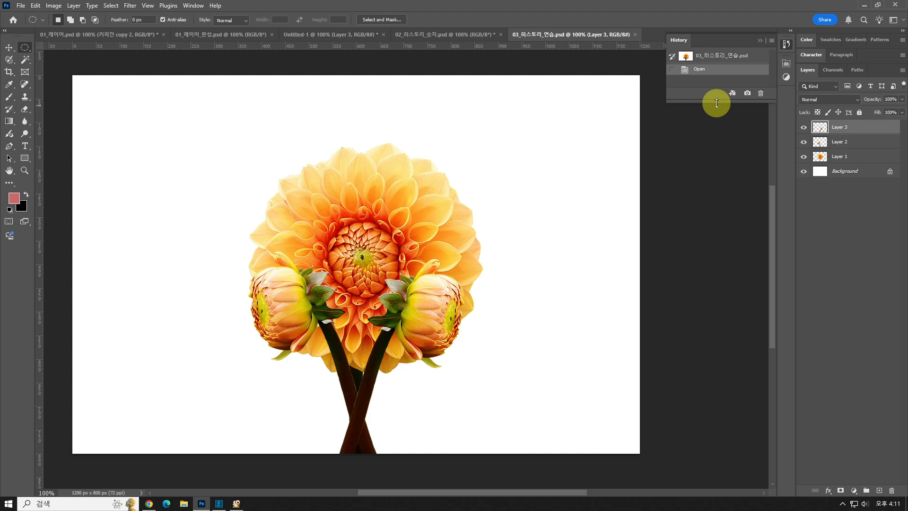
{"action": "left_click_drag", "start_coordinate": [717, 103], "coordinate": [709, 247]}
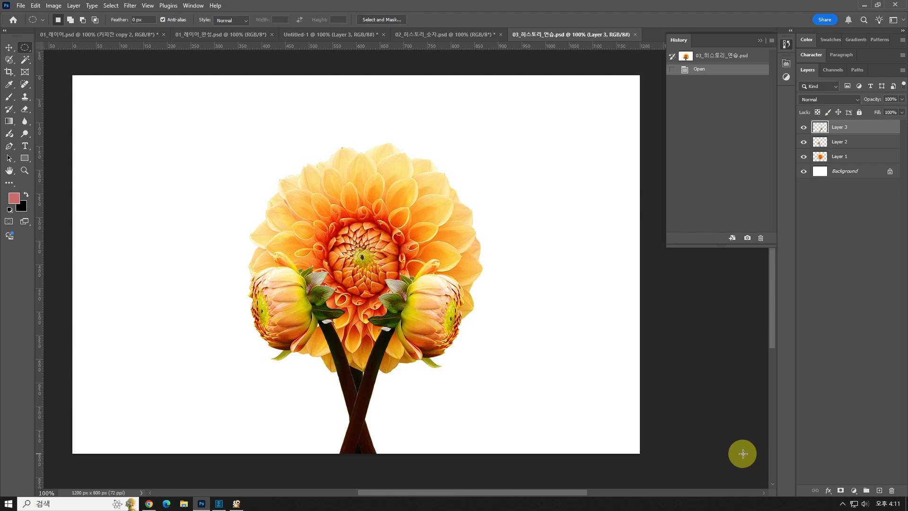
Compare the History entries of the open documents, including 01_레이어.psd, 01_레이어_완성.psd and 02_히스토리_숫자.psd, and return to 03_히스토리_연습.psd
{"action": "left_click", "coordinate": [123, 40]}
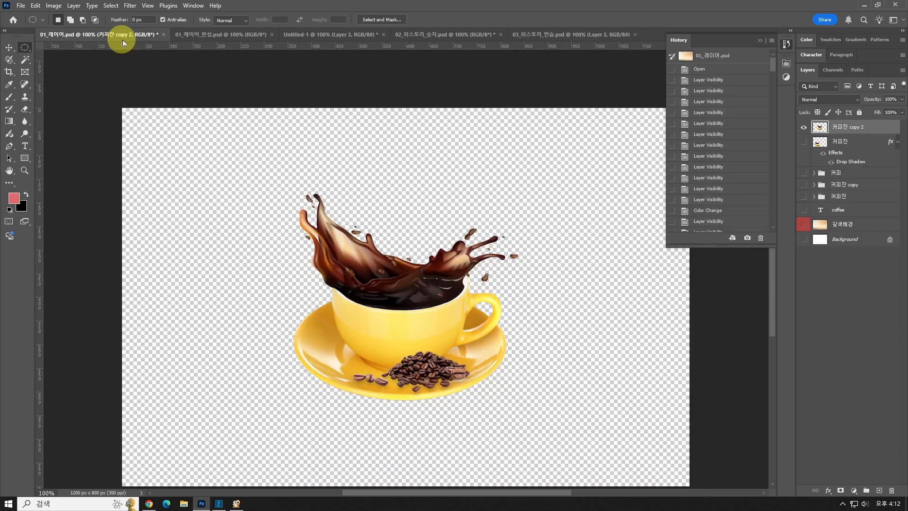
{"action": "left_click", "coordinate": [238, 39]}
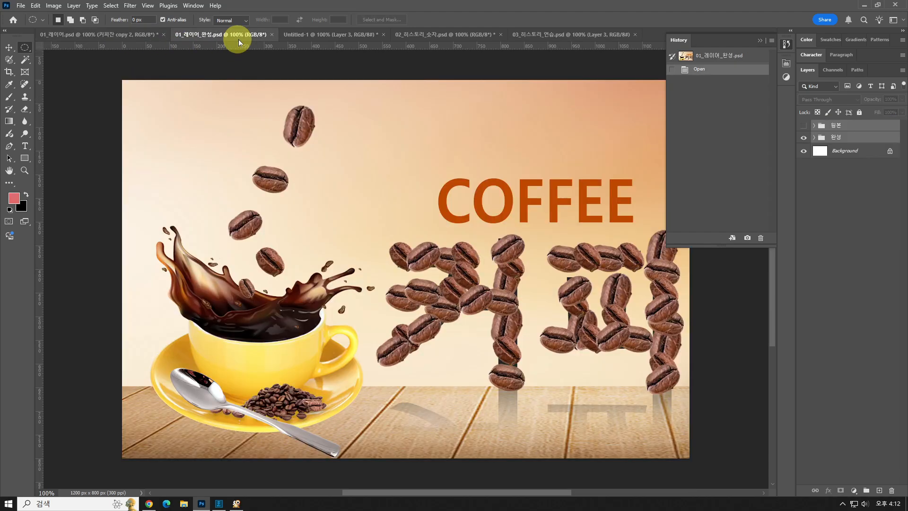
{"action": "left_click", "coordinate": [311, 37]}
{"action": "left_click", "coordinate": [419, 33]}
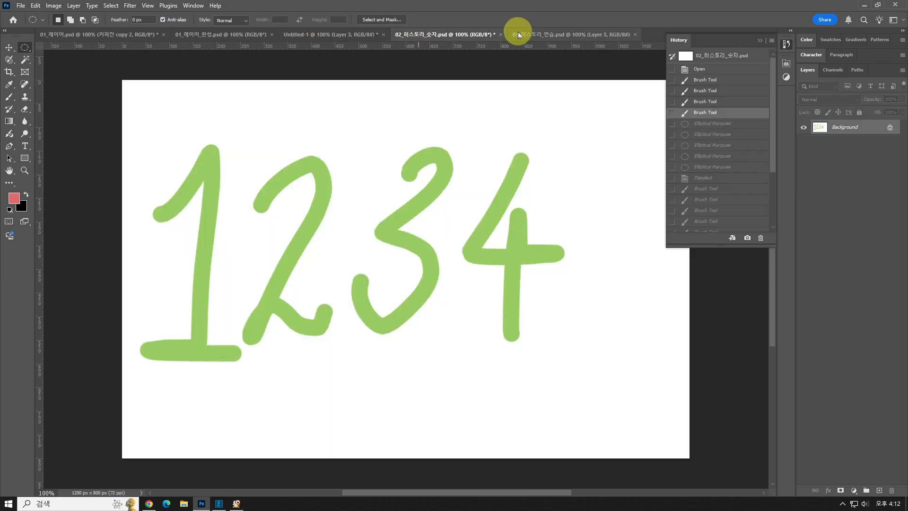
{"action": "left_click", "coordinate": [537, 35]}
{"action": "left_click", "coordinate": [458, 37]}
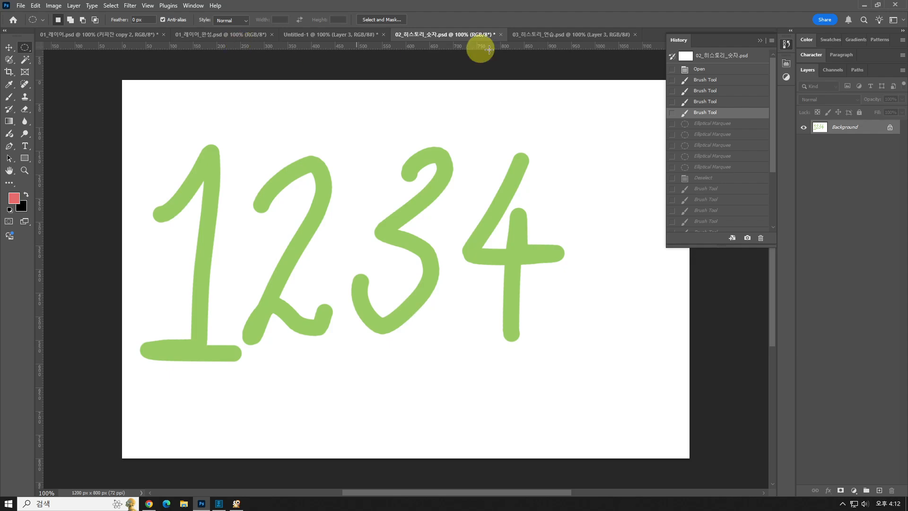
{"action": "left_click", "coordinate": [552, 36]}
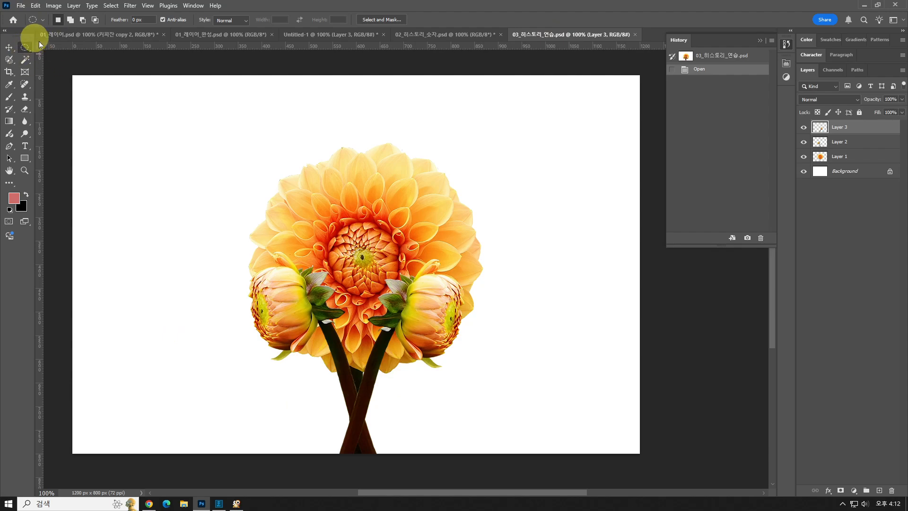
Activate the Rectangular Marquee tool and toggle the visibility of Layer 3 repeatedly, leaving the layer shown
{"action": "right_click", "coordinate": [21, 46]}
{"action": "left_click", "coordinate": [51, 47]}
{"action": "left_click", "coordinate": [802, 128]}
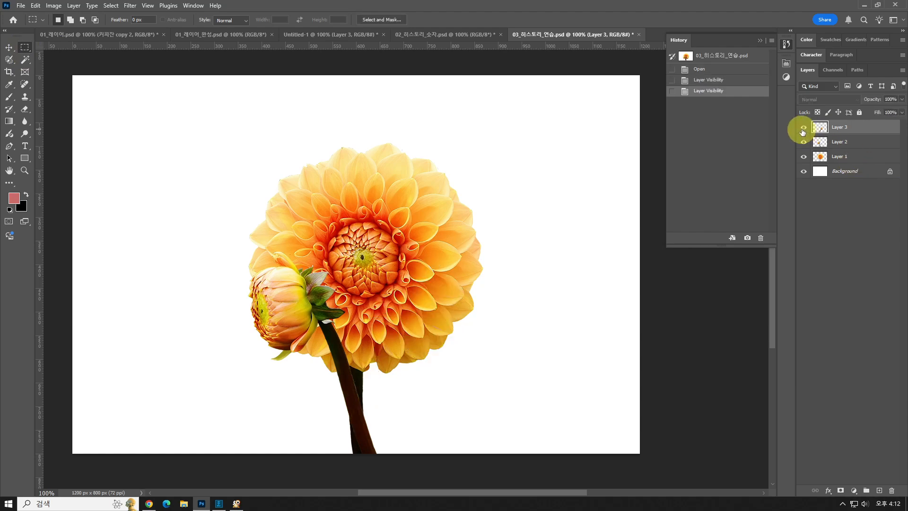
{"action": "left_click", "coordinate": [803, 129]}
{"action": "left_click", "coordinate": [803, 128]}
{"action": "left_click", "coordinate": [803, 128]}
{"action": "left_click", "coordinate": [803, 128]}
{"action": "left_click", "coordinate": [803, 128]}
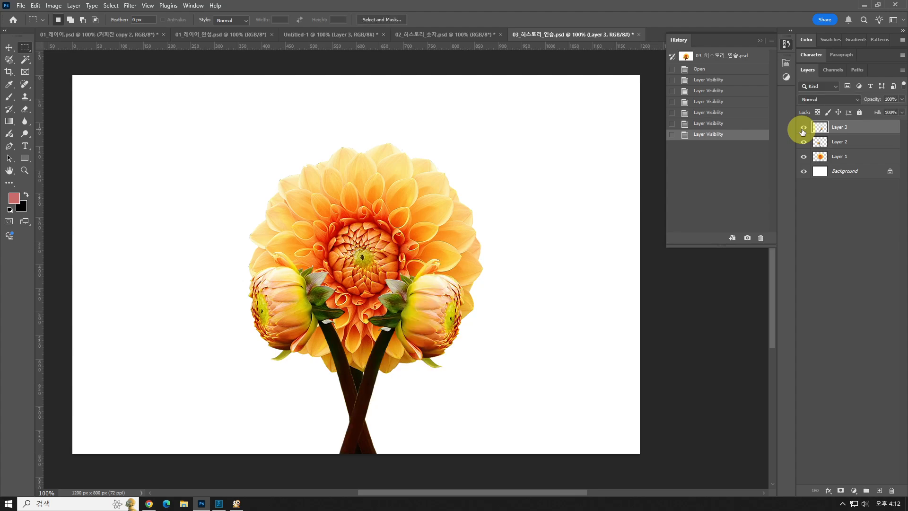
{"action": "left_click", "coordinate": [803, 128]}
{"action": "left_click", "coordinate": [802, 128]}
{"action": "left_click", "coordinate": [803, 128]}
{"action": "left_click", "coordinate": [803, 128]}
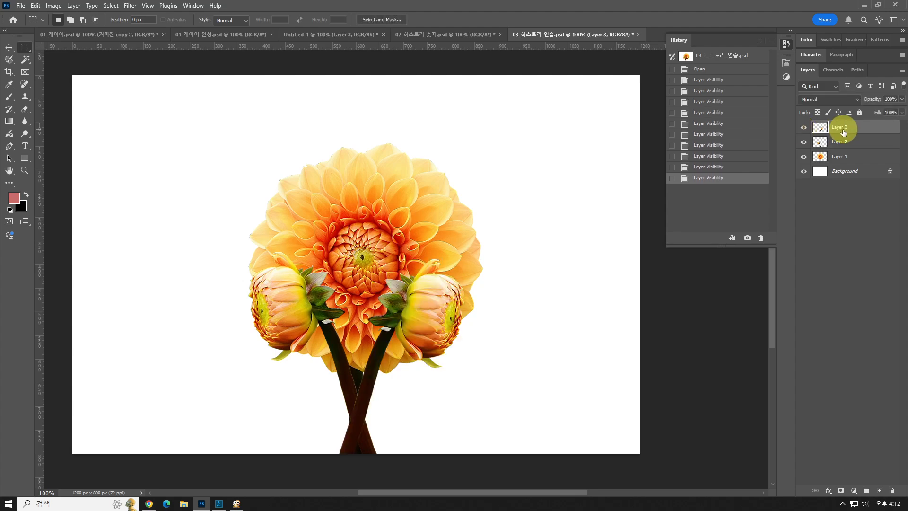
Rename Layer 3 as 오른쪽꽃 and Layer 2 as 왼쪽꽃
{"action": "double_click", "coordinate": [851, 132]}
{"action": "type", "text": "오른쪽꽃"}
{"action": "key", "text": "Return"}
{"action": "double_click", "coordinate": [842, 141]}
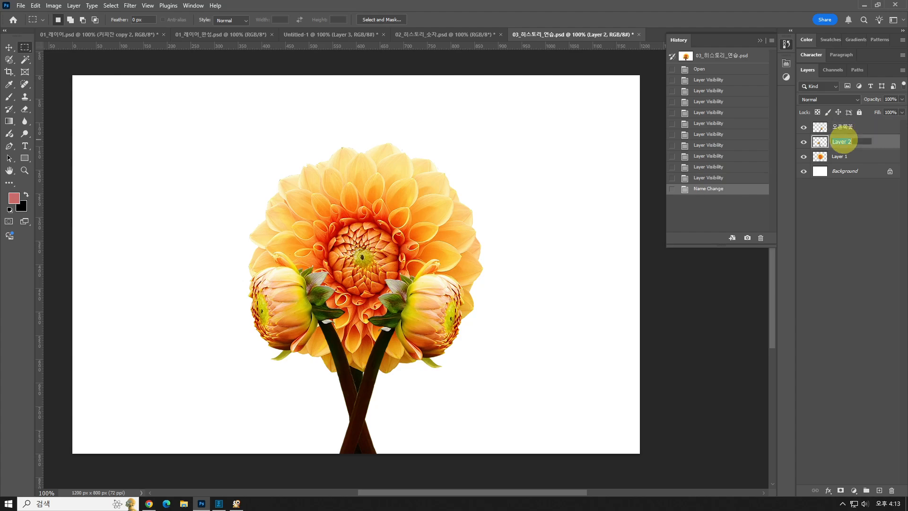
{"action": "type", "text": "왼쪽꽃"}
{"action": "key", "text": "Return"}
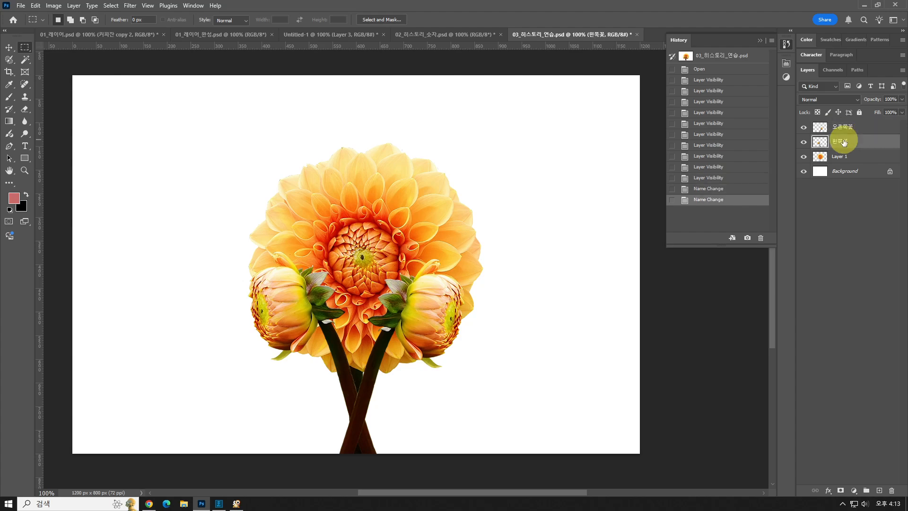
Rename Layer 1 as 중앙꽃
{"action": "double_click", "coordinate": [842, 156]}
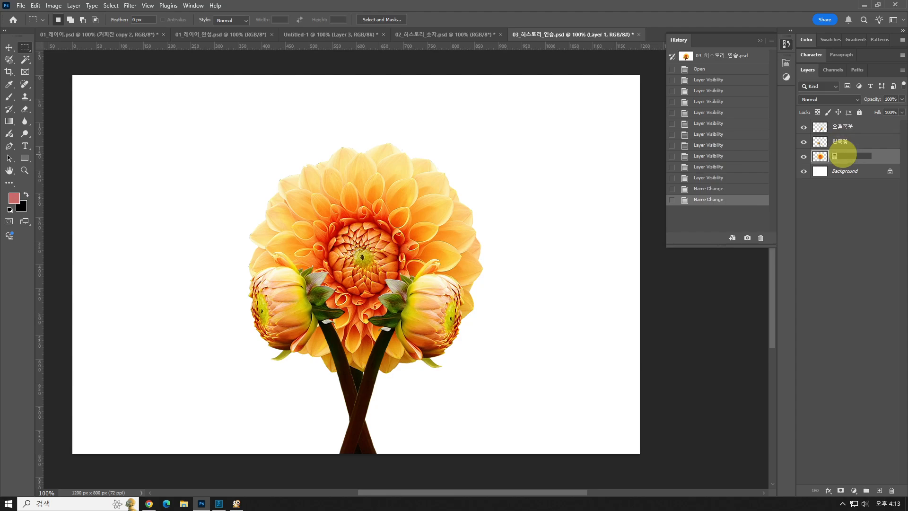
{"action": "type", "text": "중앙꽃"}
{"action": "key", "text": "Return"}
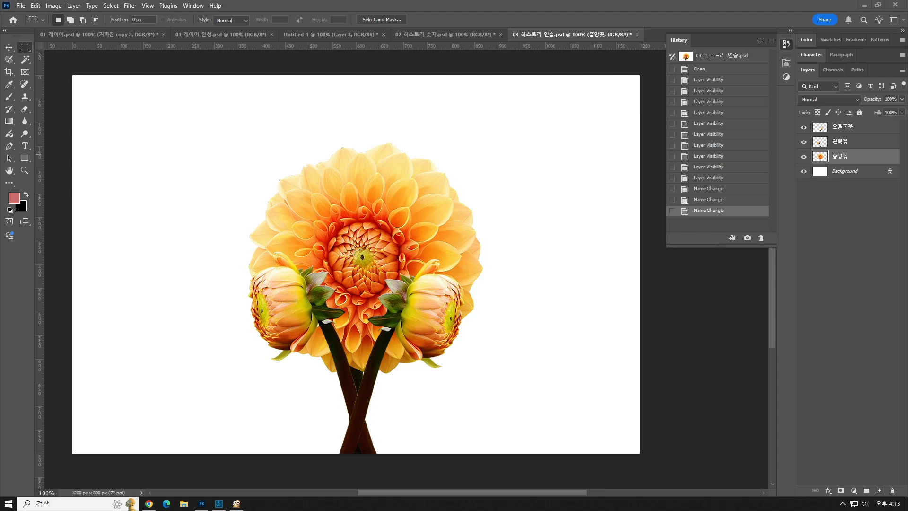
Move the 오른쪽꽃 bud to the right and the 왼쪽꽃 bud to the left, both clear of the central bloom
{"action": "left_click", "coordinate": [864, 130]}
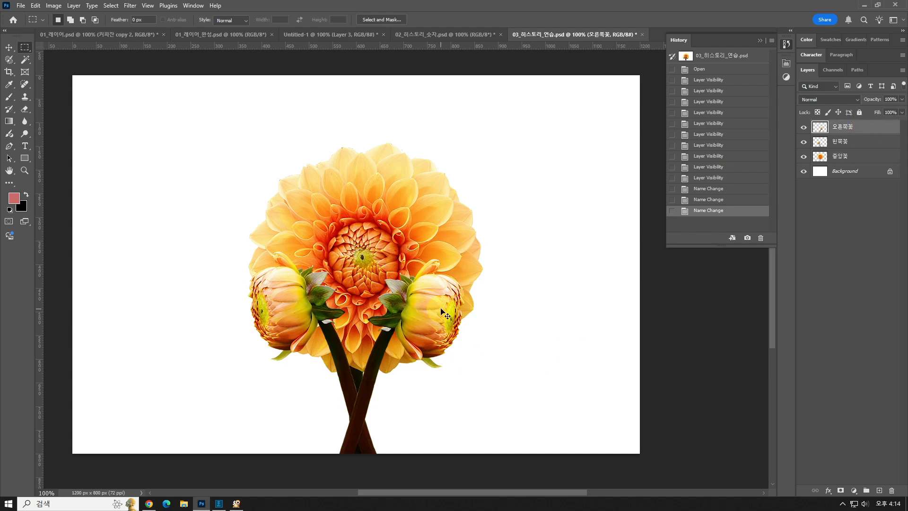
{"action": "left_click_drag", "start_coordinate": [439, 320], "coordinate": [563, 315]}
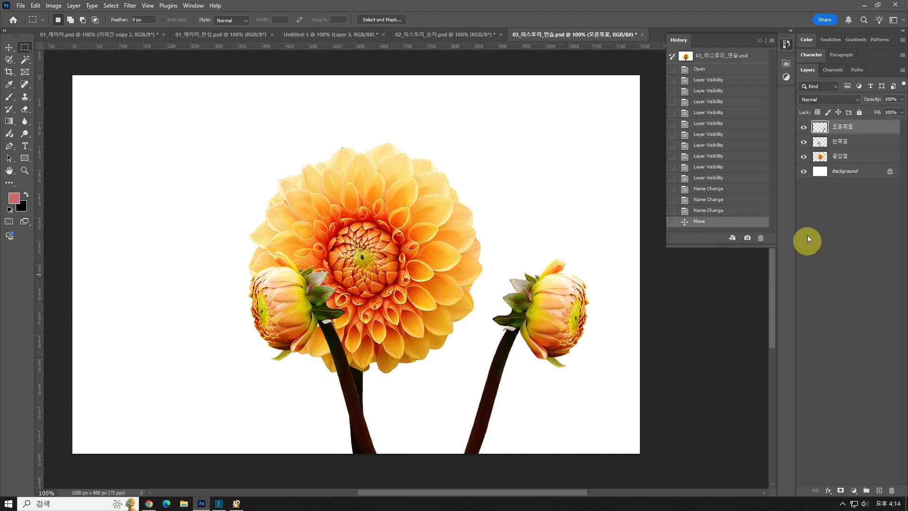
{"action": "left_click", "coordinate": [854, 141]}
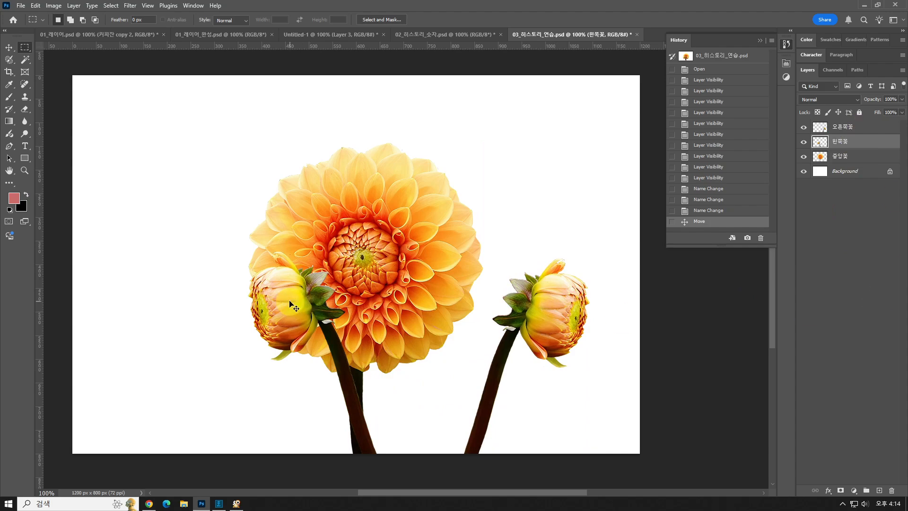
{"action": "left_click_drag", "start_coordinate": [283, 301], "coordinate": [161, 297]}
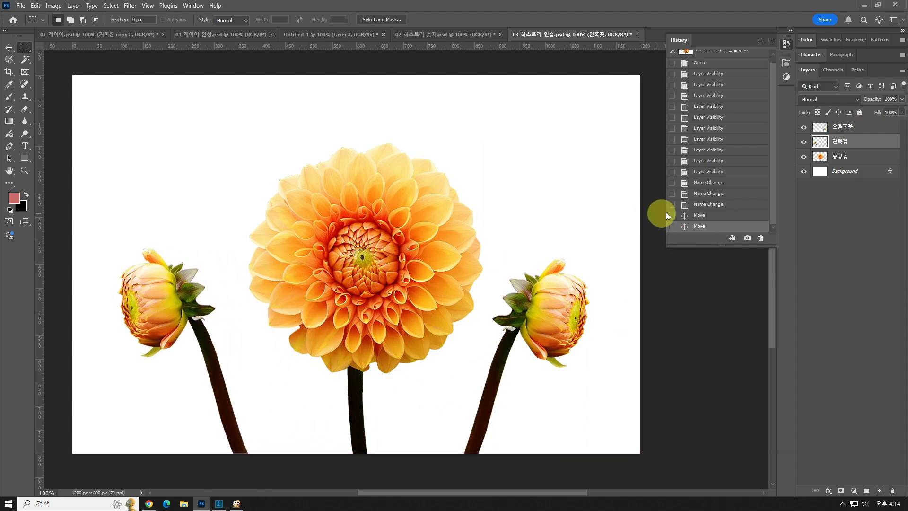
Toggle the 중앙꽃 layer's visibility repeatedly, leave it shown, and move the large bloom left until it meets the left bud
{"action": "left_click", "coordinate": [853, 157]}
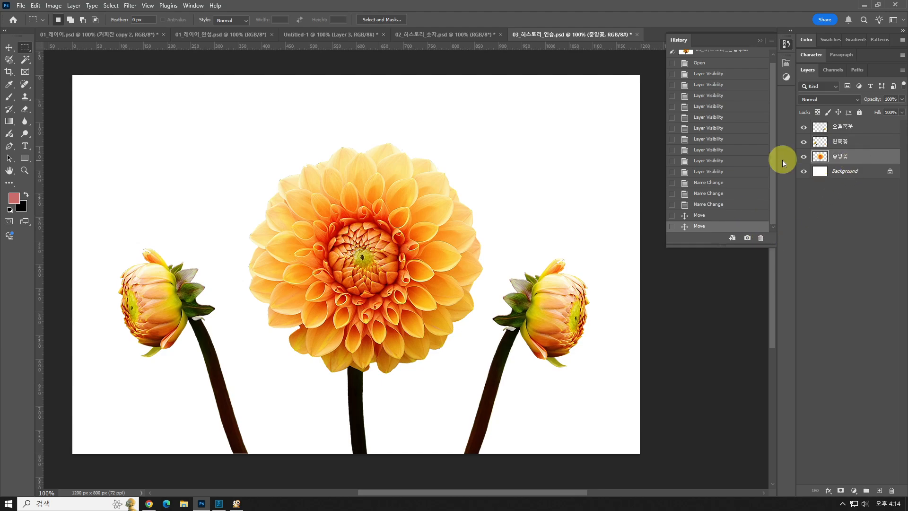
{"action": "left_click", "coordinate": [803, 157]}
{"action": "left_click", "coordinate": [802, 158]}
{"action": "left_click", "coordinate": [802, 158]}
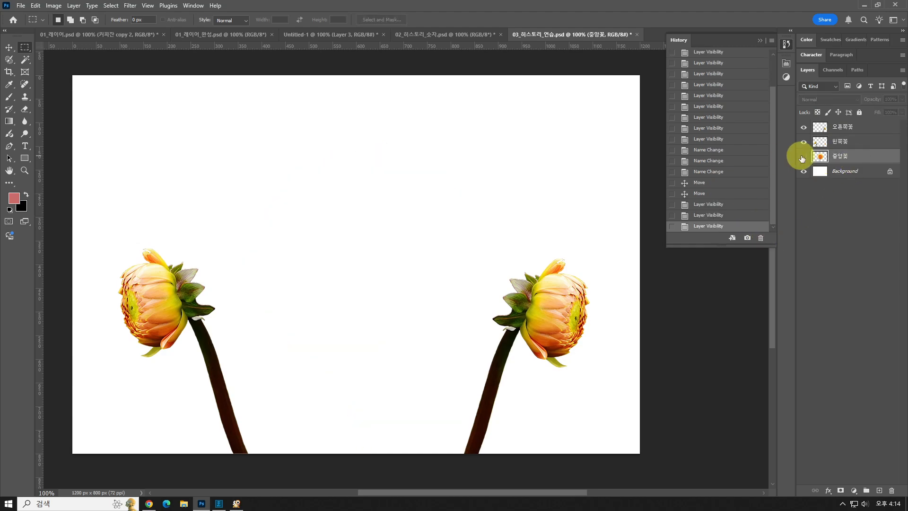
{"action": "left_click", "coordinate": [802, 157]}
{"action": "left_click", "coordinate": [803, 157]}
{"action": "left_click", "coordinate": [803, 158]}
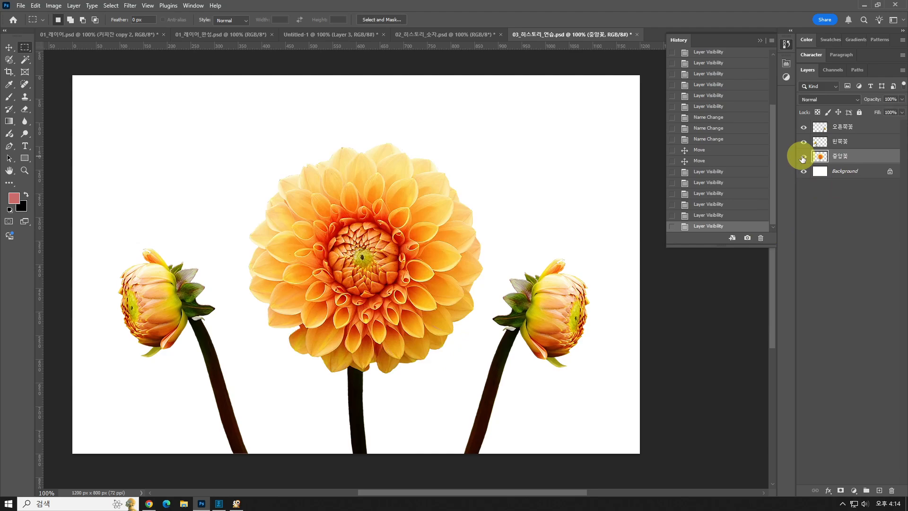
{"action": "left_click", "coordinate": [802, 157]}
{"action": "left_click", "coordinate": [802, 158]}
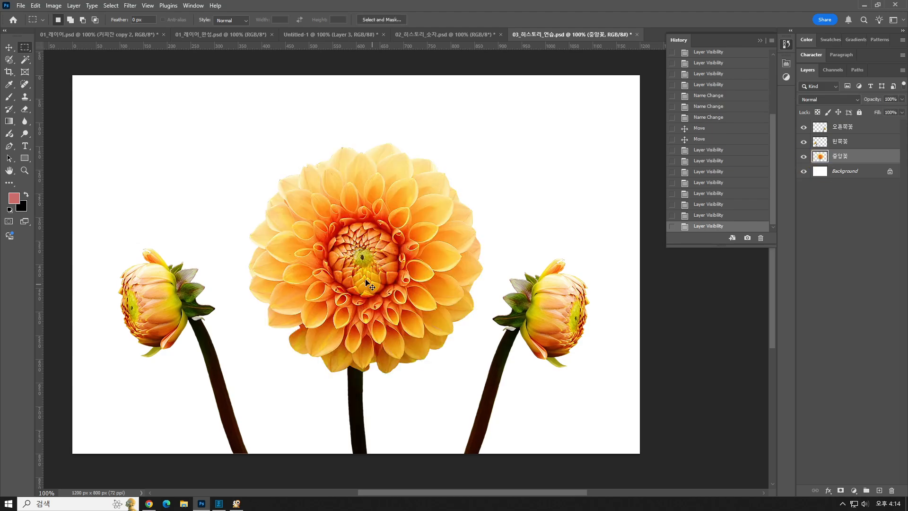
{"action": "left_click_drag", "start_coordinate": [397, 269], "coordinate": [308, 270]}
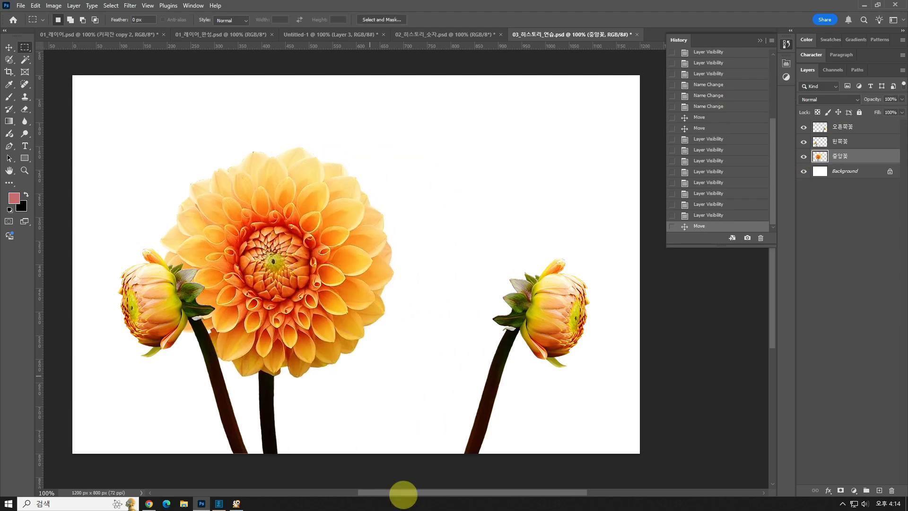
Move the 오른쪽꽃 bud left until it overlaps the large bloom's right edge, and move the 중앙꽃 bloom to the canvas's right edge
{"action": "left_click", "coordinate": [851, 127]}
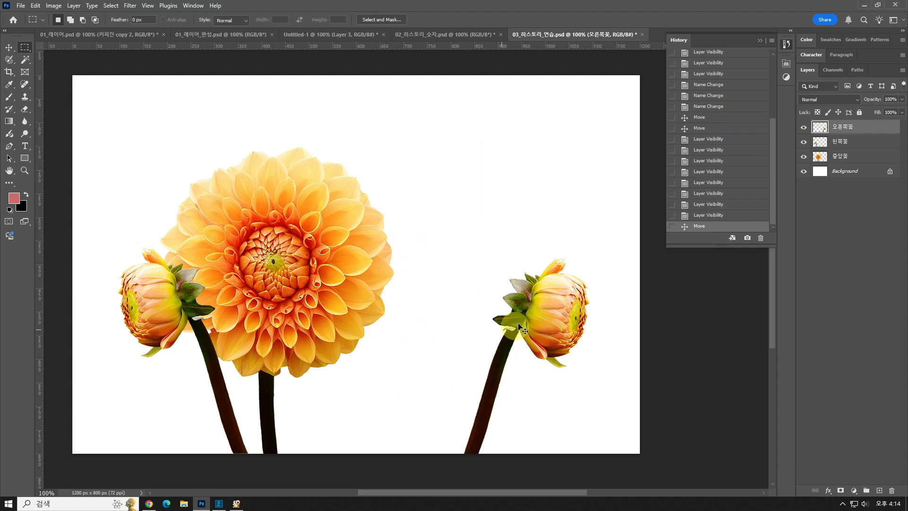
{"action": "left_click_drag", "start_coordinate": [517, 315], "coordinate": [335, 315]}
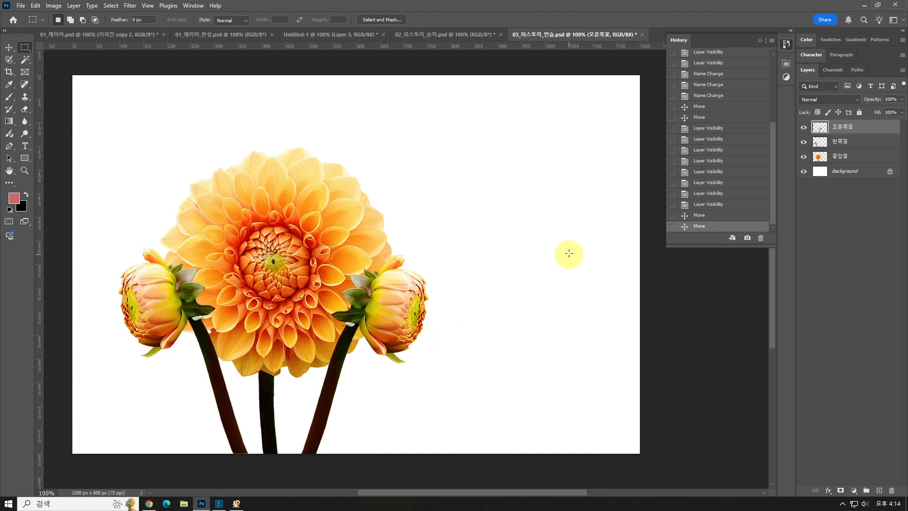
{"action": "left_click", "coordinate": [295, 230], "text": "ctrl"}
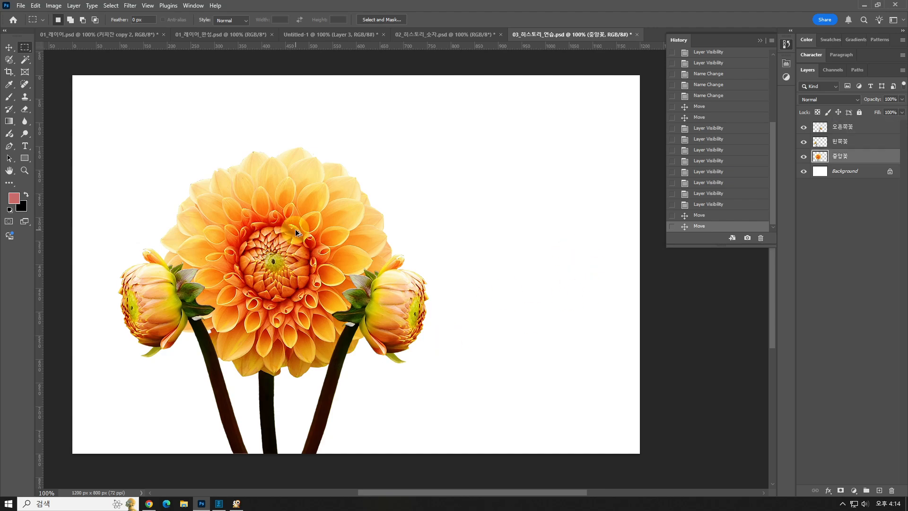
{"action": "left_click_drag", "start_coordinate": [297, 254], "coordinate": [608, 265]}
Move the 오른쪽꽃 bud to the lower left of the large bloom, and bring the 왼쪽꽃 bud beside it so their stems cross
{"action": "left_click", "coordinate": [392, 305], "text": "ctrl"}
{"action": "left_click_drag", "start_coordinate": [392, 305], "coordinate": [530, 372]}
{"action": "left_click", "coordinate": [107, 300], "text": "ctrl"}
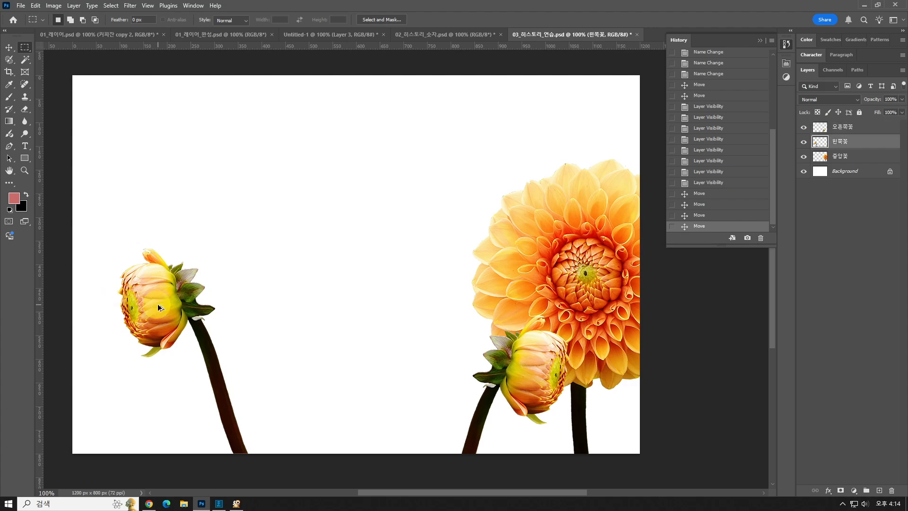
{"action": "left_click_drag", "start_coordinate": [186, 317], "coordinate": [453, 398]}
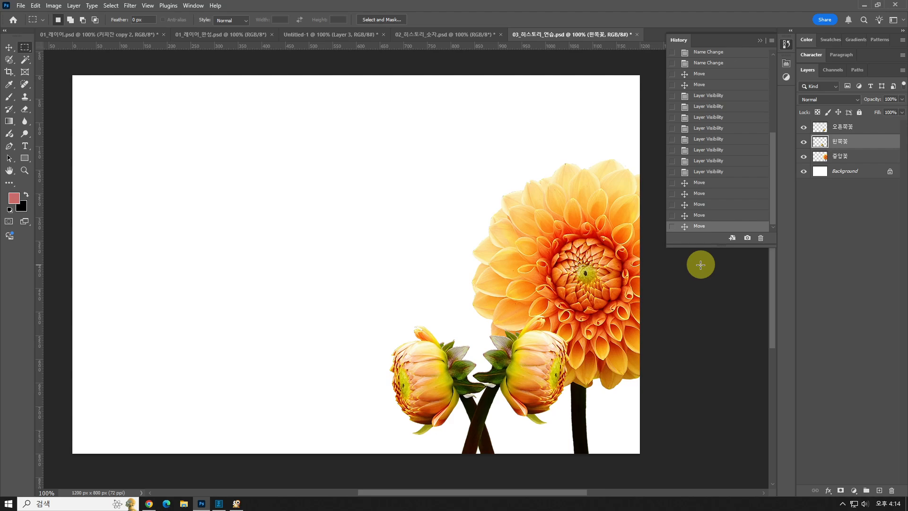
Move the 중앙꽃 bloom left so it sits centred behind both buds, and enlarge the History panel to show every state
{"action": "left_click", "coordinate": [591, 269], "text": "ctrl"}
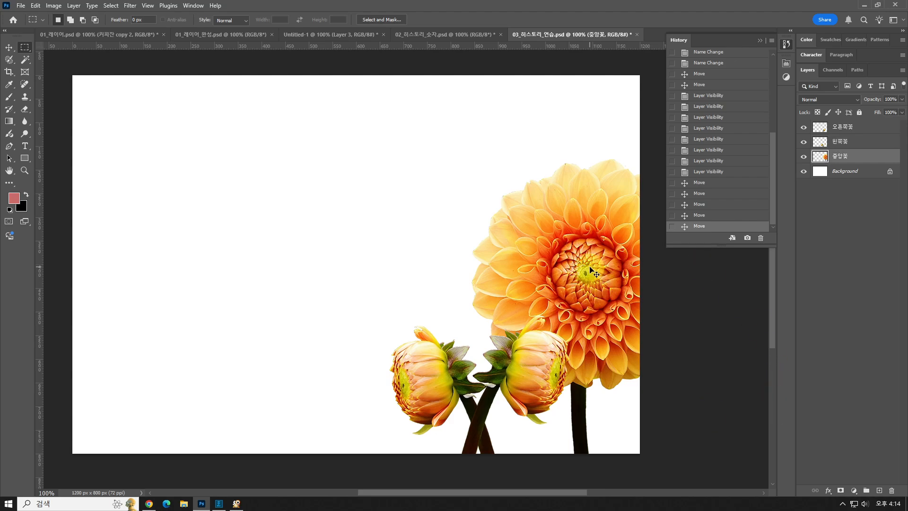
{"action": "left_click_drag", "start_coordinate": [591, 269], "coordinate": [486, 280]}
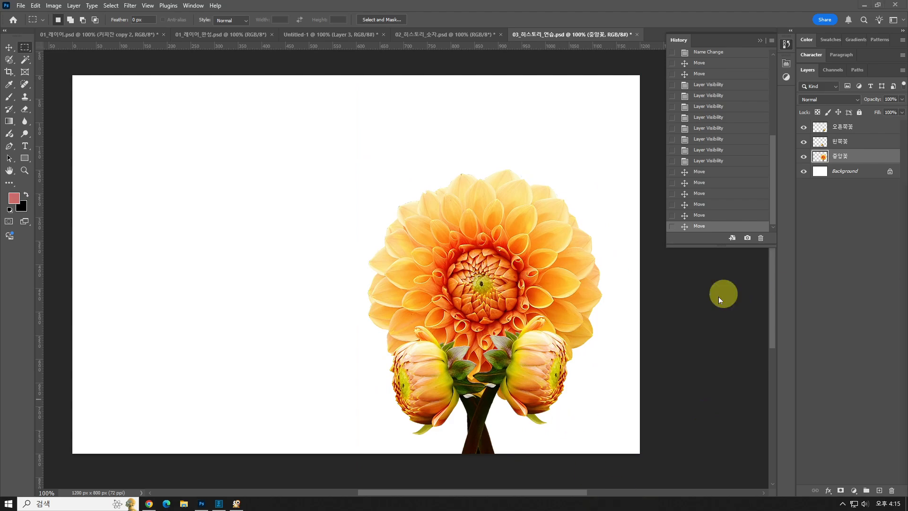
{"action": "left_click_drag", "start_coordinate": [719, 244], "coordinate": [745, 427]}
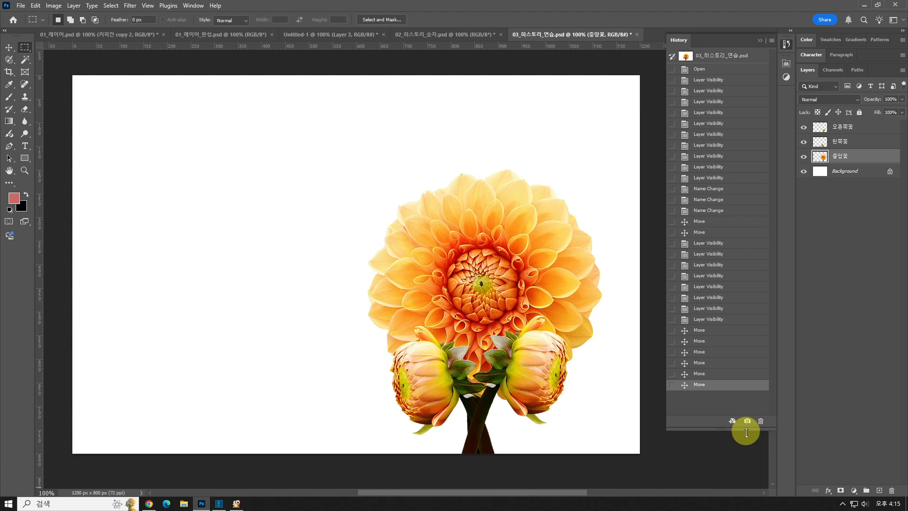
Undo one state at a time, past the moves and renames, back to the eighth layer visibility change
{"action": "key", "text": "ctrl+z"}
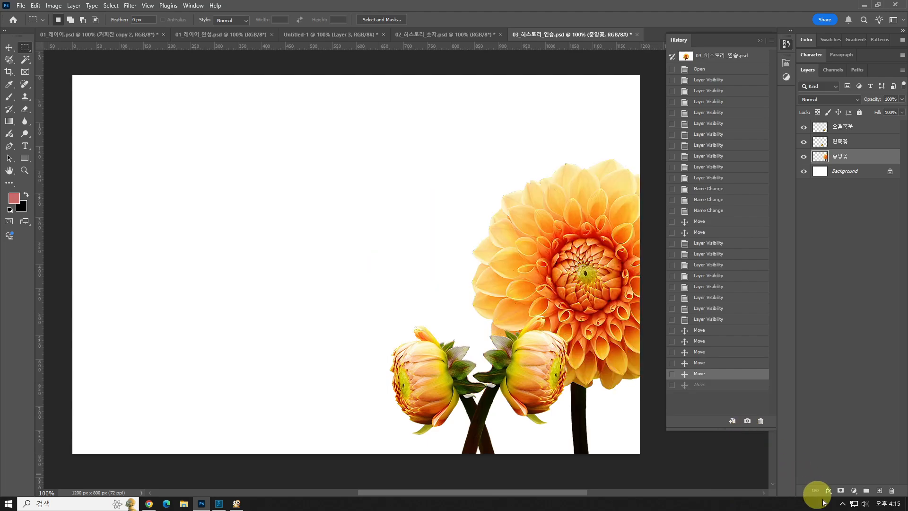
{"action": "key", "text": "ctrl+z"}
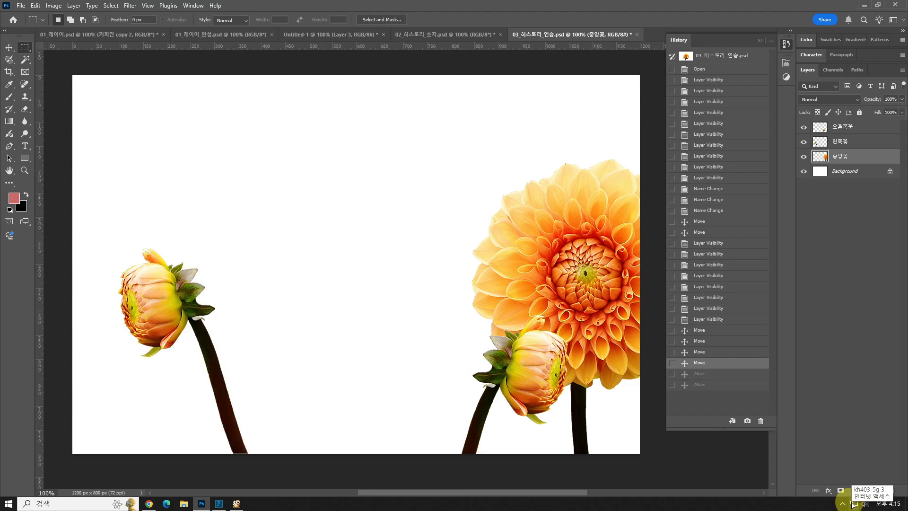
{"action": "key", "text": "ctrl+z"}
{"action": "key", "text": "ctrl+z"}
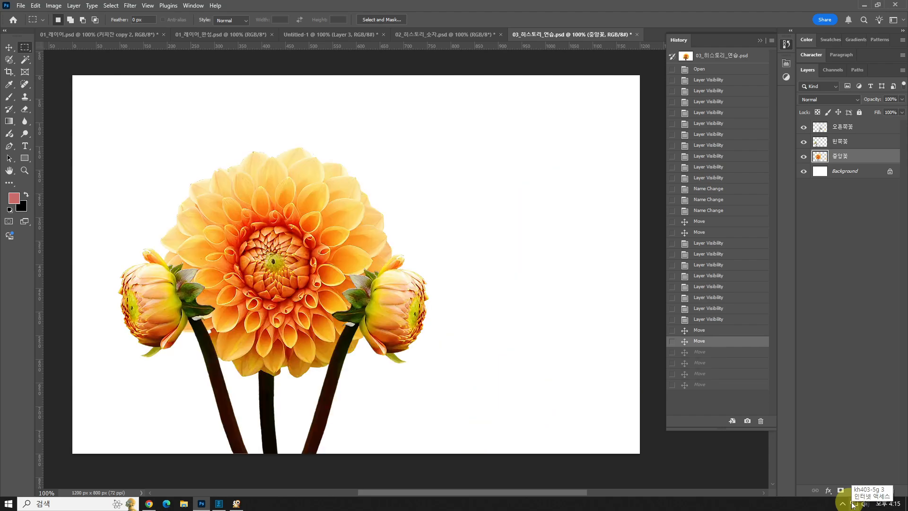
{"action": "key", "text": "ctrl+z"}
{"action": "key", "text": "ctrl+z"}
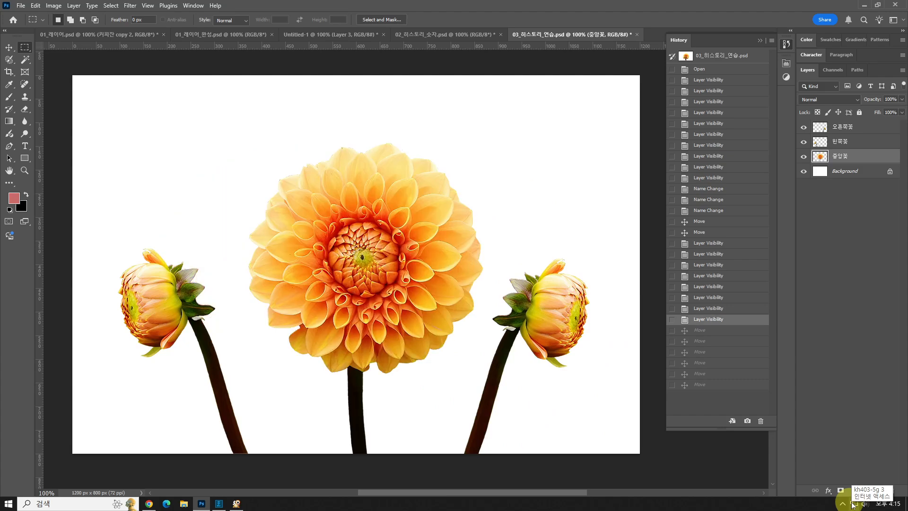
{"action": "key", "text": "ctrl+z"}
{"action": "key", "text": "ctrl+z"}
{"action": "key", "text": "ctrl+z"}
{"action": "key", "text": "ctrl+z"}
{"action": "key", "text": "ctrl+z"}
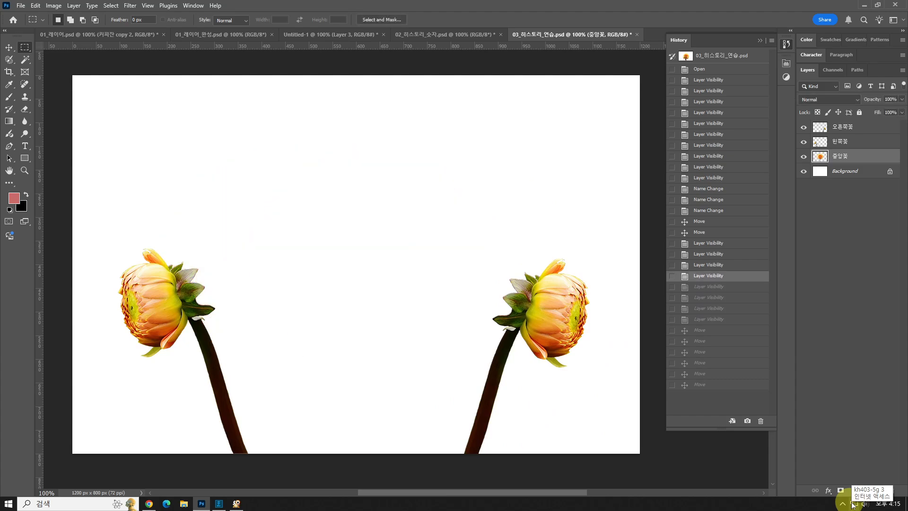
{"action": "key", "text": "ctrl+z"}
{"action": "key", "text": "ctrl+z"}
{"action": "key", "text": "ctrl+z"}
{"action": "key", "text": "ctrl+z"}
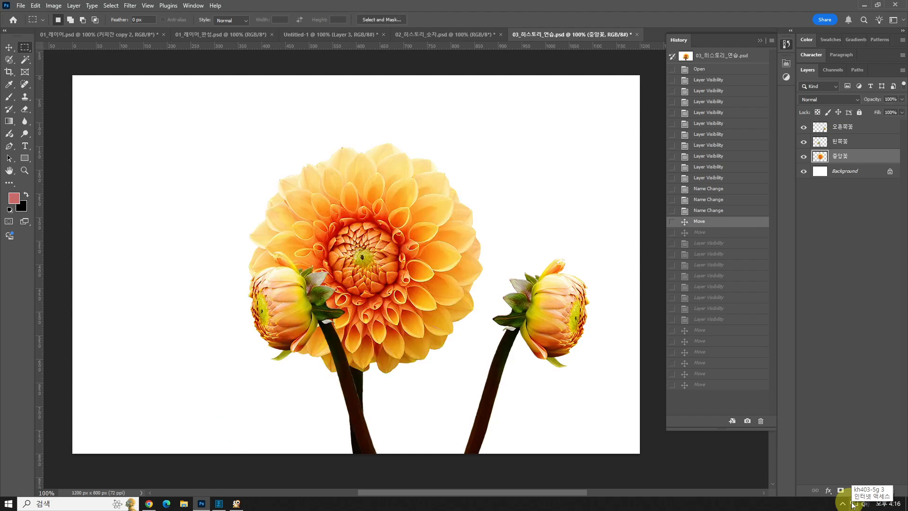
{"action": "key", "text": "ctrl+z"}
{"action": "key", "text": "ctrl+z"}
{"action": "key", "text": "ctrl+z"}
{"action": "key", "text": "ctrl+z"}
{"action": "key", "text": "ctrl+z"}
{"action": "key", "text": "ctrl+z"}
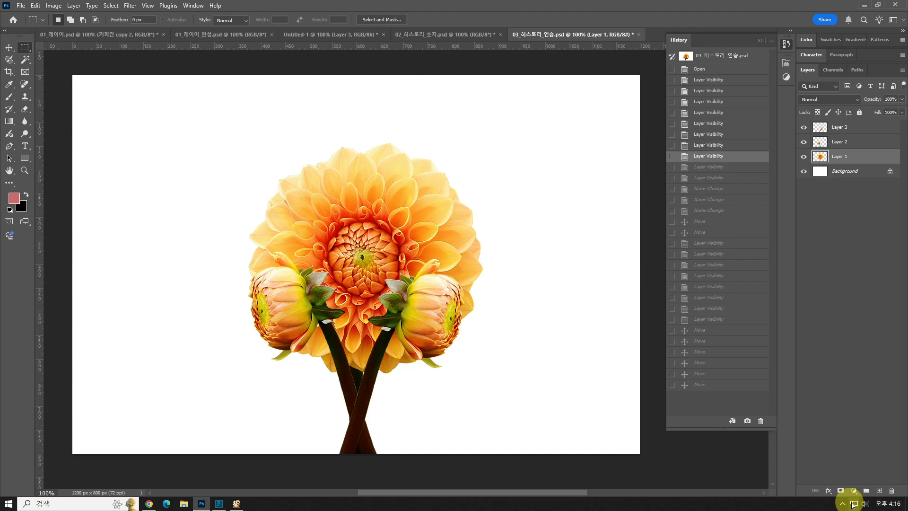
Redo all the undone states one at a time until the latest Move is restored
{"action": "key", "text": "ctrl+shift+z"}
{"action": "key", "text": "ctrl+shift+z"}
{"action": "key", "text": "ctrl+shift+z"}
{"action": "key", "text": "ctrl+shift+z"}
{"action": "key", "text": "ctrl+shift+z"}
{"action": "key", "text": "ctrl+shift+z"}
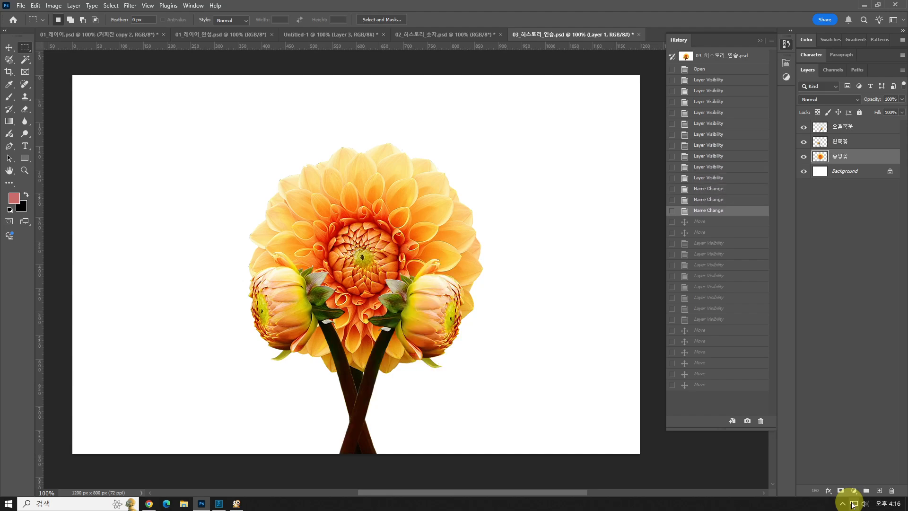
{"action": "key", "text": "ctrl+shift+z"}
{"action": "key", "text": "ctrl+shift+z"}
{"action": "key", "text": "ctrl+shift+z"}
{"action": "key", "text": "ctrl+shift+z"}
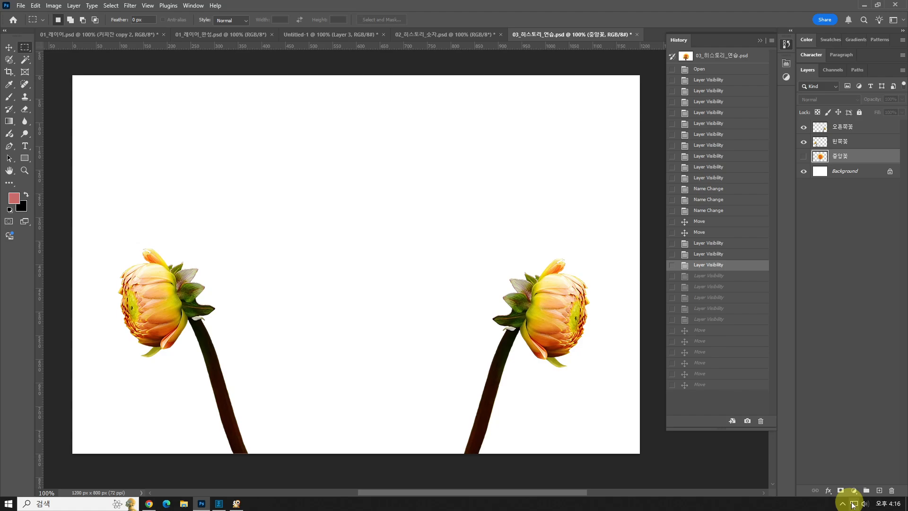
{"action": "key", "text": "ctrl+shift+z"}
{"action": "key", "text": "ctrl+shift+z"}
{"action": "key", "text": "ctrl+shift+z"}
{"action": "key", "text": "ctrl+shift+z"}
{"action": "key", "text": "ctrl+shift+z"}
{"action": "key", "text": "ctrl+shift+z"}
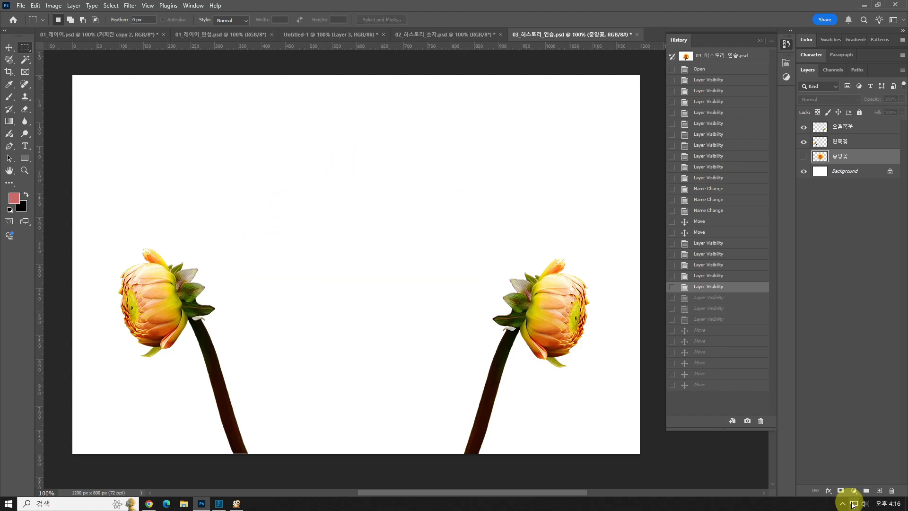
{"action": "key", "text": "ctrl+shift+z"}
{"action": "key", "text": "ctrl+shift+z"}
{"action": "key", "text": "ctrl+shift+z"}
{"action": "key", "text": "ctrl+shift+z"}
{"action": "key", "text": "ctrl+shift+z"}
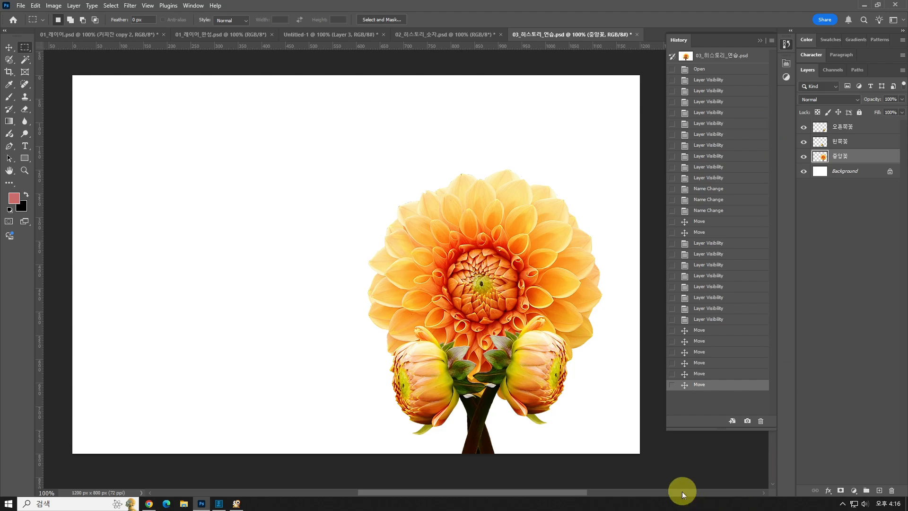
Jump back and forth between various Move and Layer Visibility states in the history, ending on the latest Move
{"action": "left_click", "coordinate": [725, 331]}
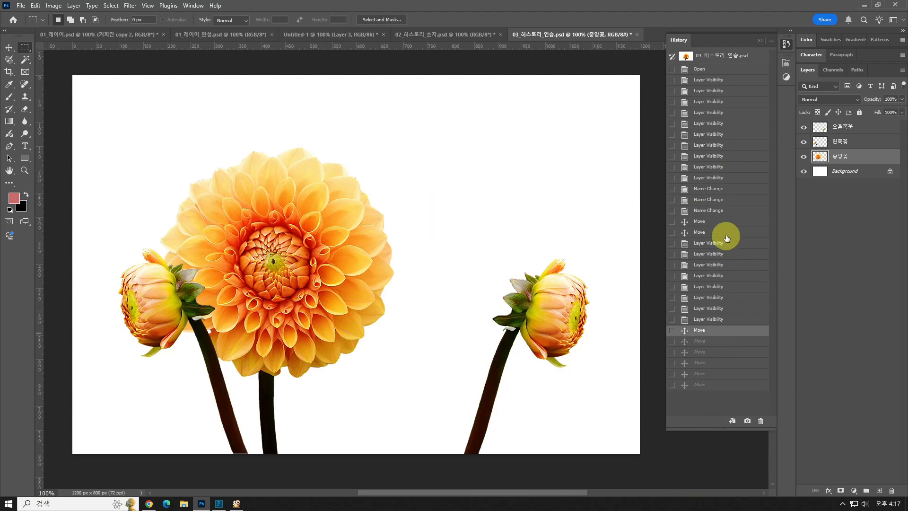
{"action": "left_click", "coordinate": [724, 232]}
{"action": "left_click", "coordinate": [742, 142]}
{"action": "left_click", "coordinate": [741, 250]}
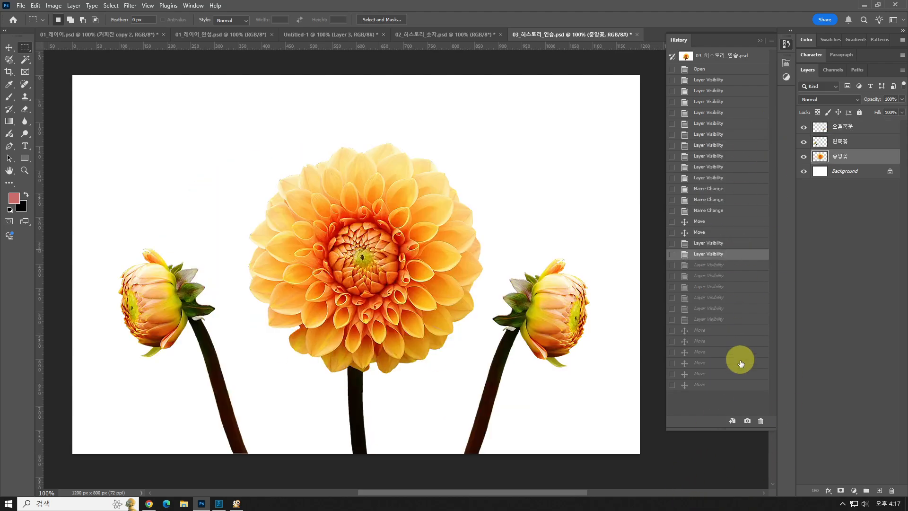
{"action": "left_click", "coordinate": [741, 362]}
{"action": "left_click", "coordinate": [740, 233]}
{"action": "left_click", "coordinate": [734, 144]}
{"action": "left_click", "coordinate": [742, 89]}
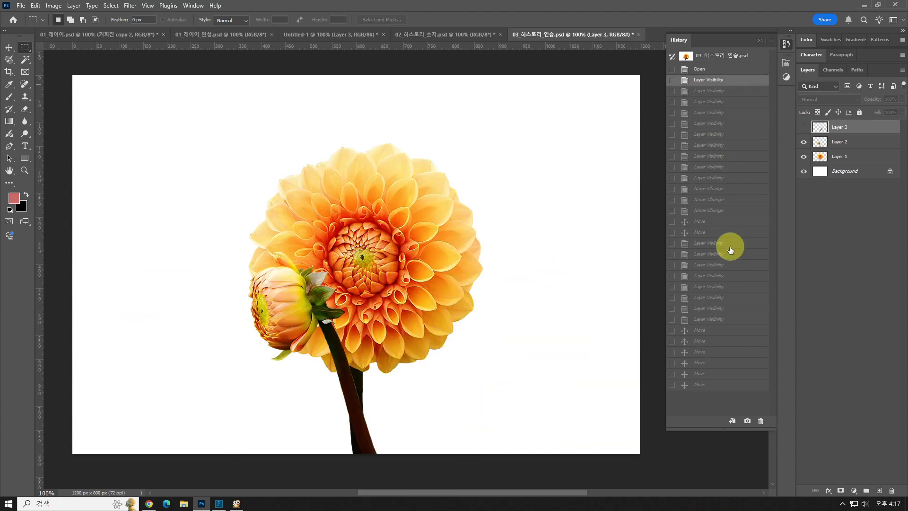
{"action": "left_click", "coordinate": [726, 244]}
{"action": "left_click", "coordinate": [728, 321]}
{"action": "left_click", "coordinate": [721, 384]}
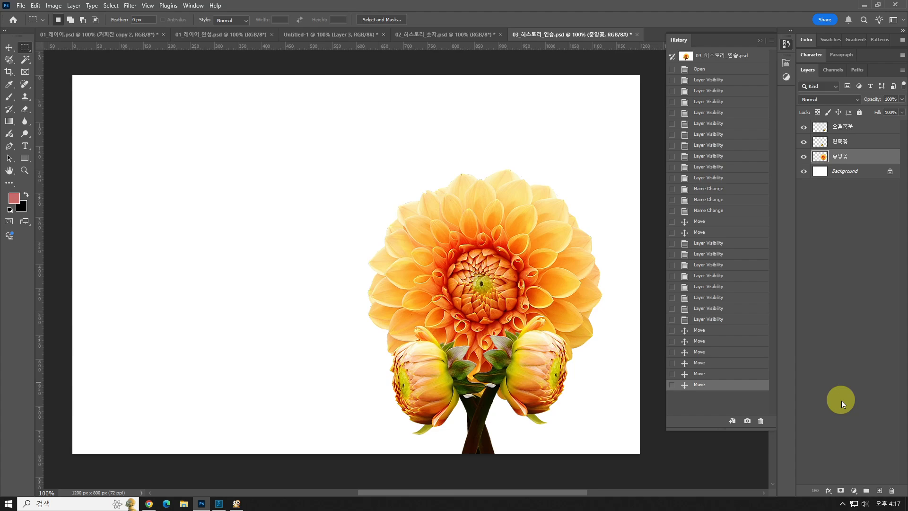
{"action": "mouse_move", "coordinate": [748, 40]}
{"action": "left_mouse_down"}
{"action": "mouse_move", "coordinate": [766, 40]}
{"action": "mouse_move", "coordinate": [780, 65]}
{"action": "mouse_move", "coordinate": [683, 65]}
{"action": "mouse_move", "coordinate": [660, 43]}
{"action": "mouse_move", "coordinate": [752, 39]}
{"action": "left_mouse_up"}
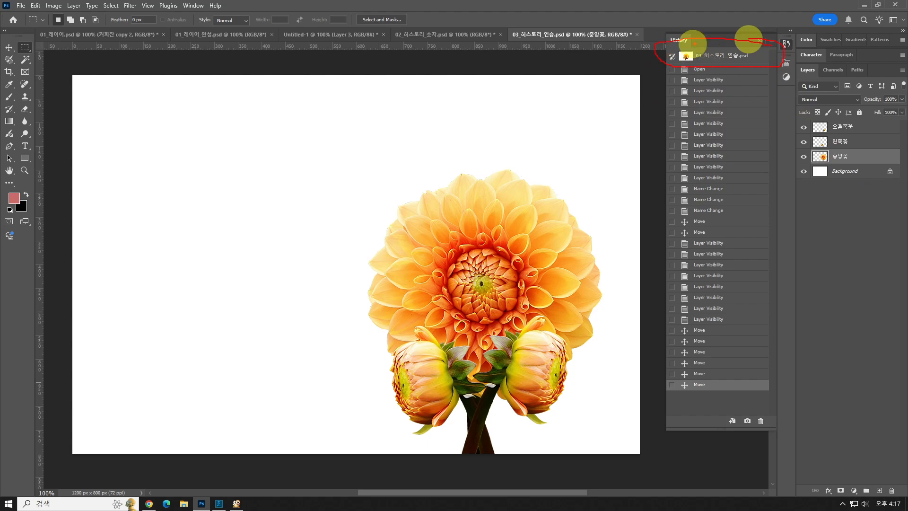
{"action": "mouse_move", "coordinate": [738, 41]}
{"action": "left_mouse_down"}
{"action": "mouse_move", "coordinate": [714, 49]}
{"action": "mouse_move", "coordinate": [766, 37]}
{"action": "mouse_move", "coordinate": [732, 66]}
{"action": "left_mouse_up"}
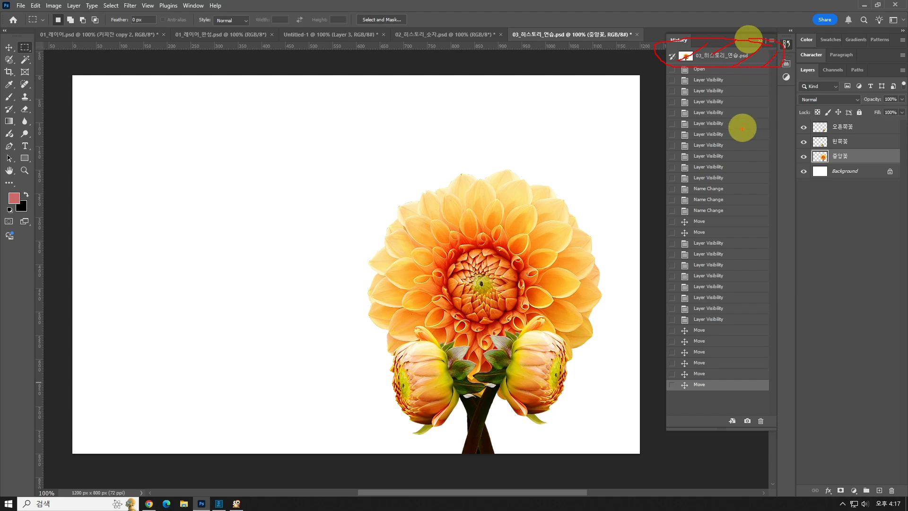
Revert to the initial 03_히스토리_연습.psd history snapshot and return to the latest Move state
{"action": "left_click", "coordinate": [717, 55]}
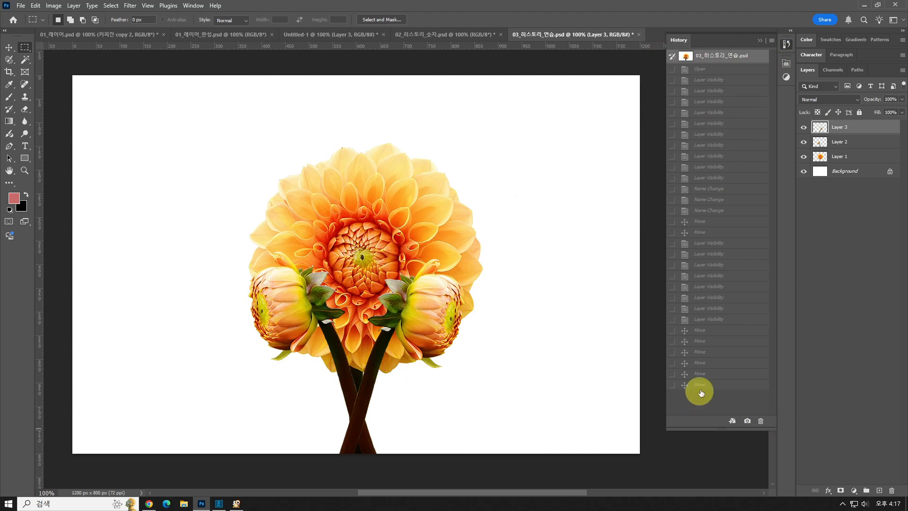
{"action": "left_click", "coordinate": [708, 384]}
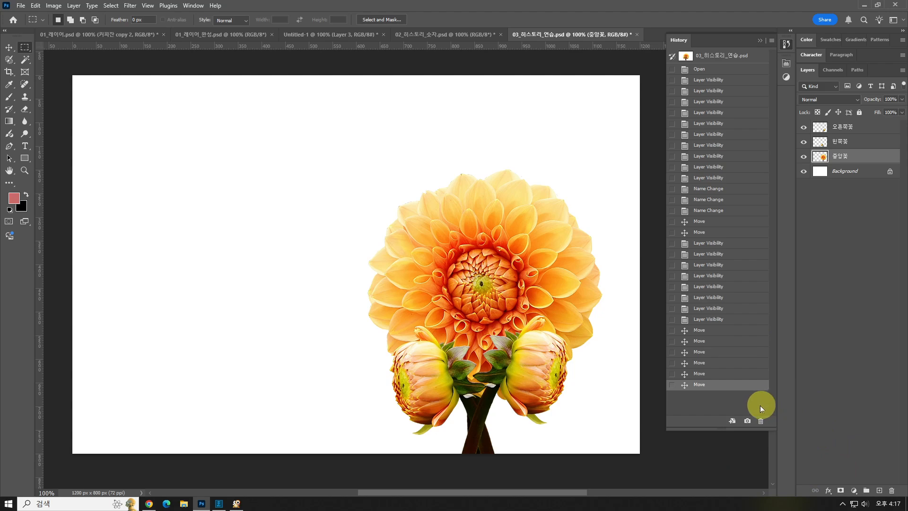
{"action": "mouse_move", "coordinate": [775, 405]}
{"action": "left_mouse_down"}
{"action": "mouse_move", "coordinate": [742, 436]}
{"action": "mouse_move", "coordinate": [704, 415]}
{"action": "mouse_move", "coordinate": [778, 401]}
{"action": "left_mouse_up"}
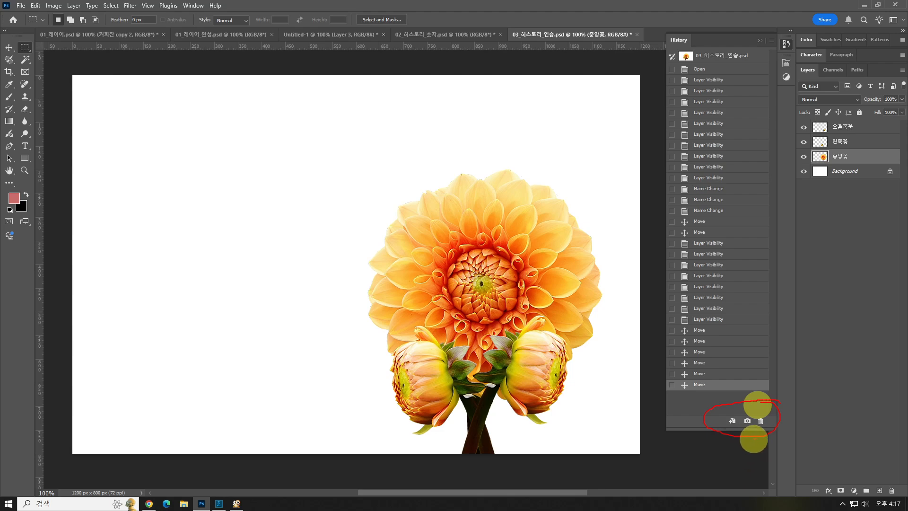
{"action": "mouse_move", "coordinate": [754, 439]}
{"action": "left_mouse_down"}
{"action": "mouse_move", "coordinate": [739, 421]}
{"action": "mouse_move", "coordinate": [749, 420]}
{"action": "mouse_move", "coordinate": [745, 432]}
{"action": "mouse_move", "coordinate": [736, 421]}
{"action": "left_mouse_up"}
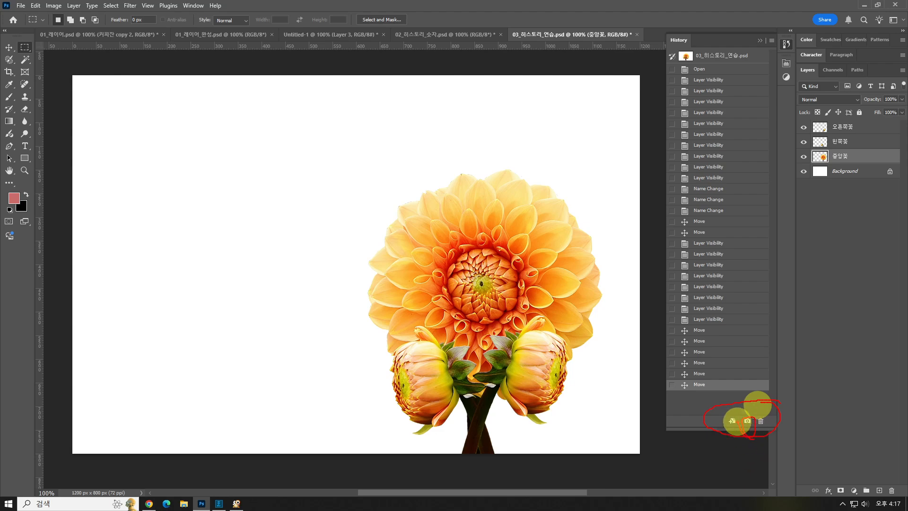
{"action": "key", "text": "Escape"}
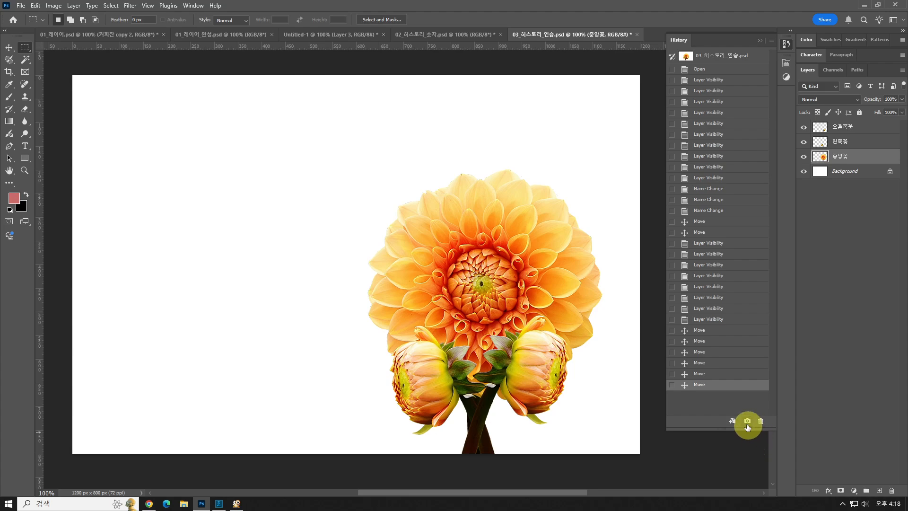
Create a history snapshot of the current flower arrangement
{"action": "left_click", "coordinate": [747, 426]}
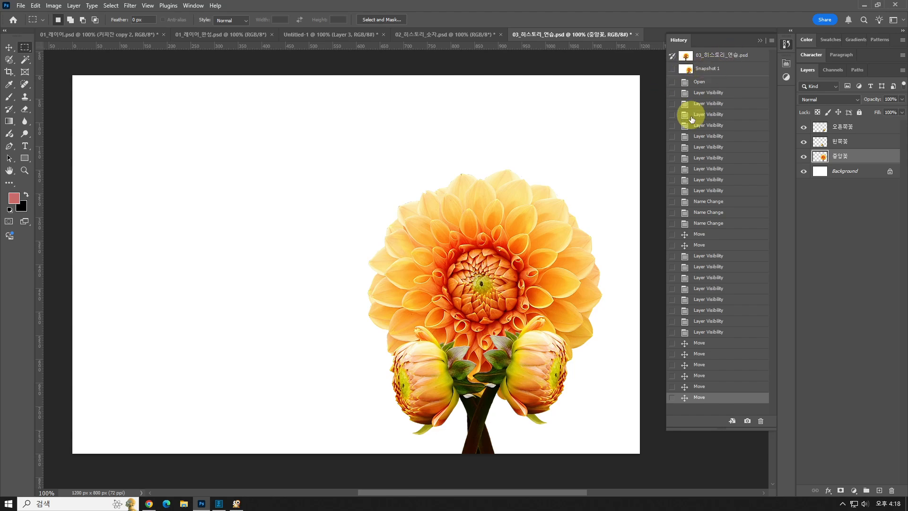
Move the 중앙꽃 bloom about 382 px left, the 왼쪽꽃 bud to the upper middle, and the 오른쪽꽃 bud slightly up and left
{"action": "left_click", "coordinate": [11, 51]}
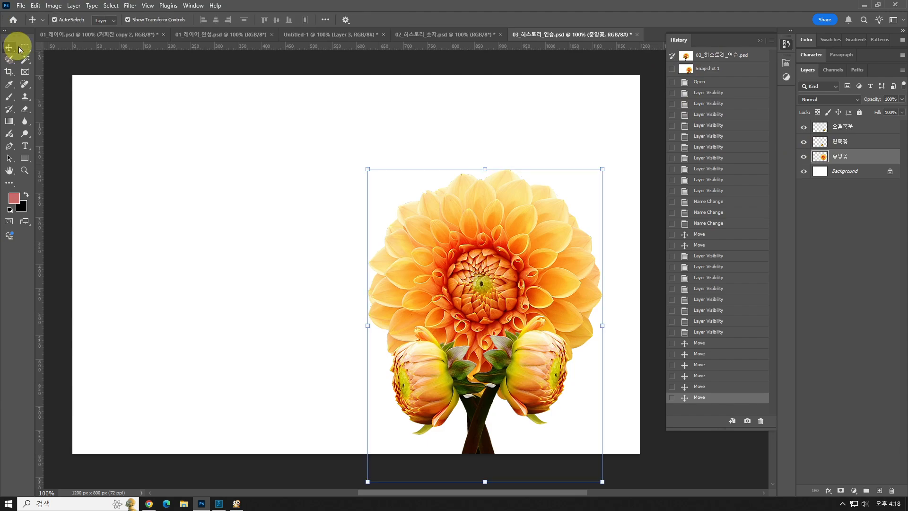
{"action": "left_click", "coordinate": [20, 46]}
{"action": "left_click_drag", "start_coordinate": [514, 298], "coordinate": [333, 283]}
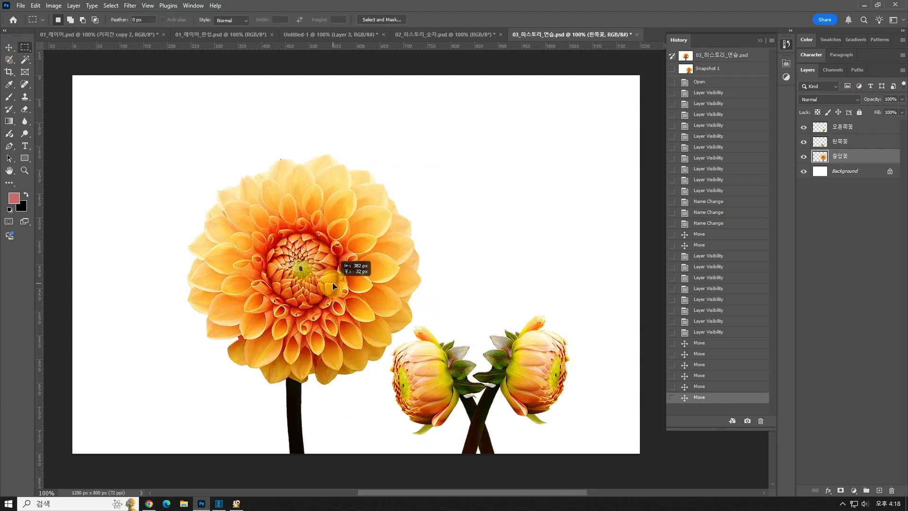
{"action": "left_click_drag", "start_coordinate": [443, 354], "coordinate": [379, 116]}
{"action": "left_click_drag", "start_coordinate": [535, 373], "coordinate": [445, 343]}
Duplicate the 중앙꽃 bloom to the right, upper right and far left, and duplicate the 왼쪽꽃 bud to the upper left
{"action": "left_click", "coordinate": [318, 176]}
{"action": "left_click_drag", "start_coordinate": [299, 273], "coordinate": [487, 273]}
{"action": "left_click_drag", "start_coordinate": [457, 279], "coordinate": [481, 175]}
{"action": "left_click_drag", "start_coordinate": [457, 178], "coordinate": [298, 164]}
{"action": "key", "text": "ctrl+z"}
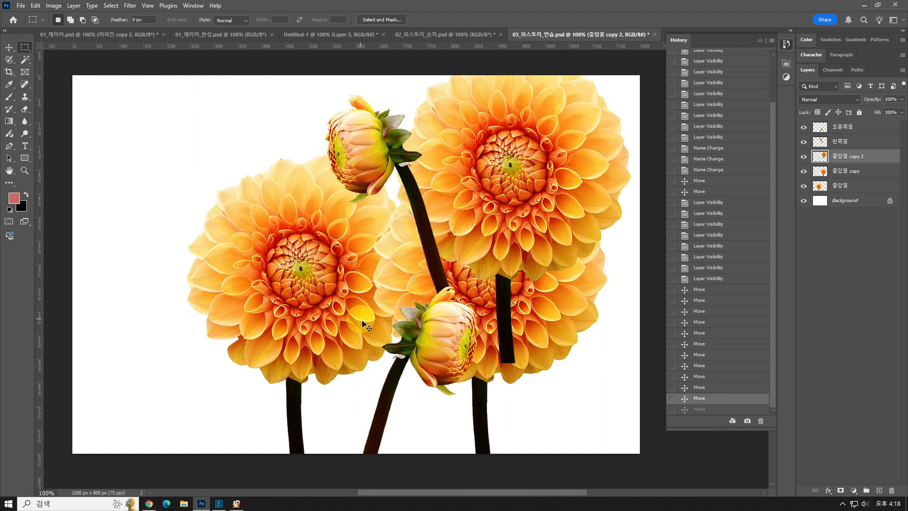
{"action": "left_click_drag", "start_coordinate": [325, 288], "coordinate": [203, 266]}
{"action": "left_click_drag", "start_coordinate": [381, 146], "coordinate": [265, 122]}
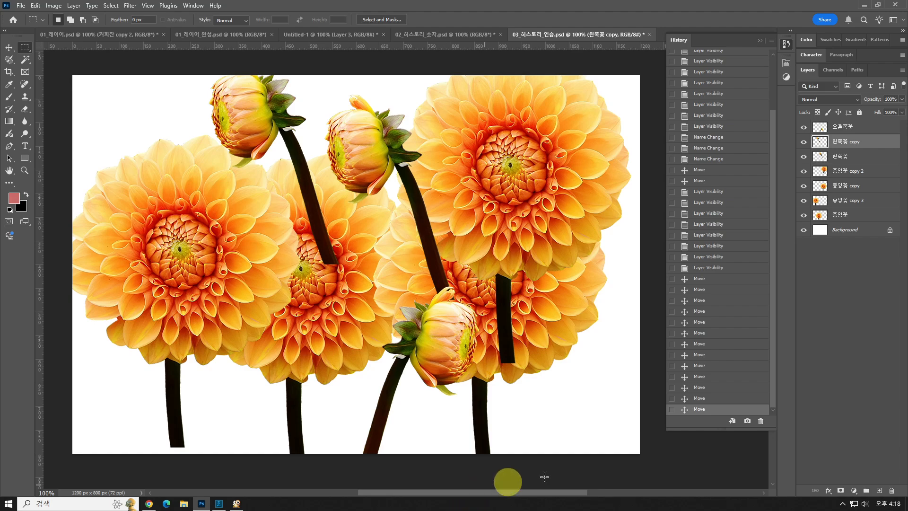
Restore the flower arrangement saved in Snapshot 1 and collapse the history list
{"action": "scroll", "coordinate": [760, 280], "scroll_direction": "up", "scroll_amount": 3}
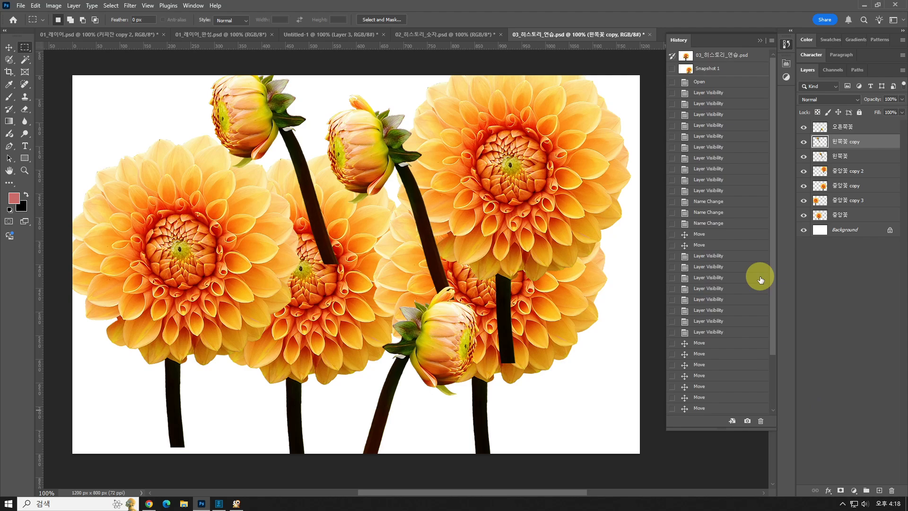
{"action": "left_click", "coordinate": [725, 72]}
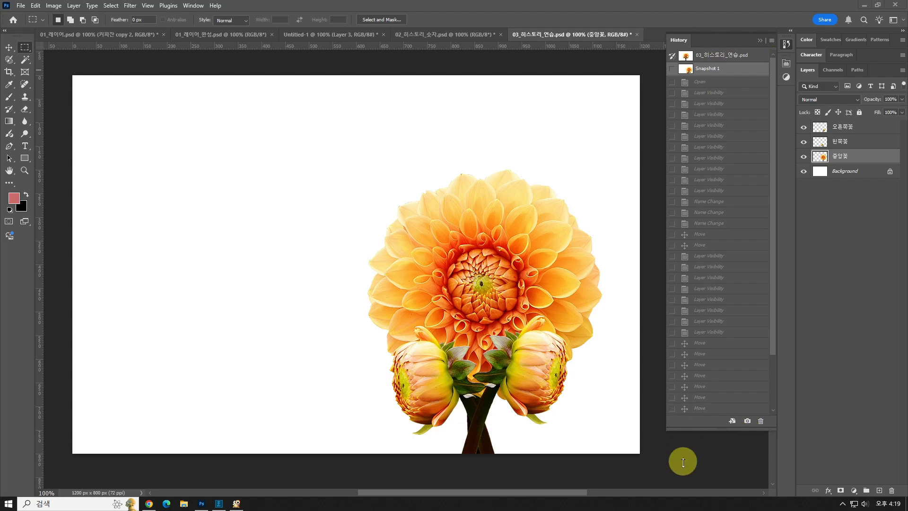
{"action": "left_click", "coordinate": [758, 41]}
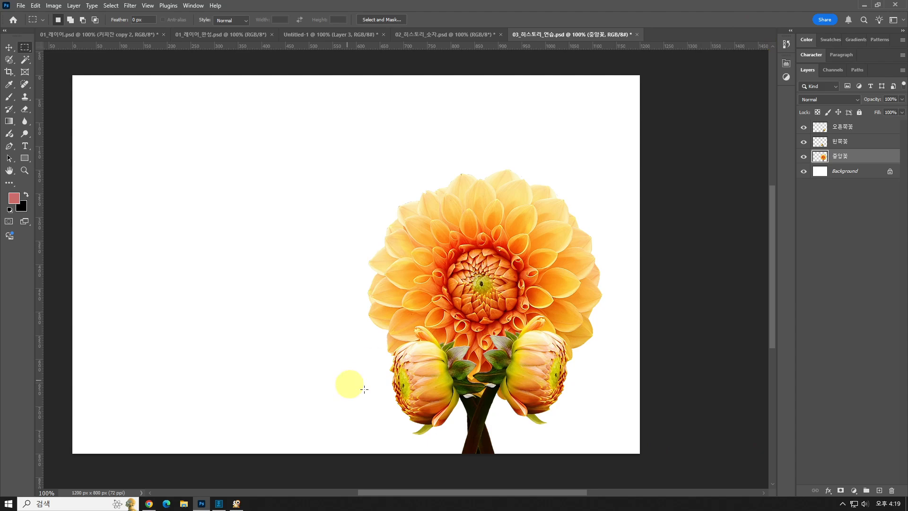
With the Move tool active, undo the snapshot restore, the flower duplications and the earlier moves one state at a time
{"action": "left_click", "coordinate": [9, 48]}
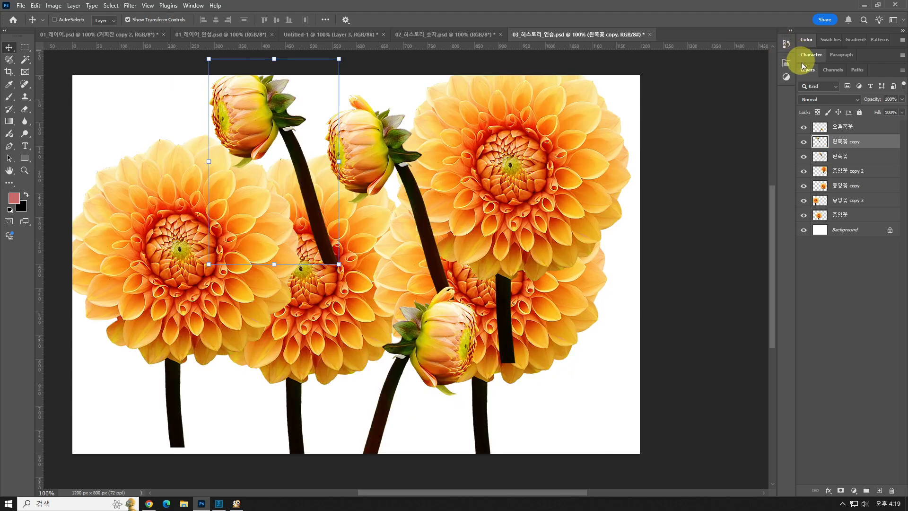
{"action": "key", "text": "ctrl+z"}
{"action": "key", "text": "ctrl+z"}
{"action": "key", "text": "ctrl+z"}
{"action": "key", "text": "ctrl+z"}
{"action": "key", "text": "ctrl+z"}
{"action": "key", "text": "ctrl+z"}
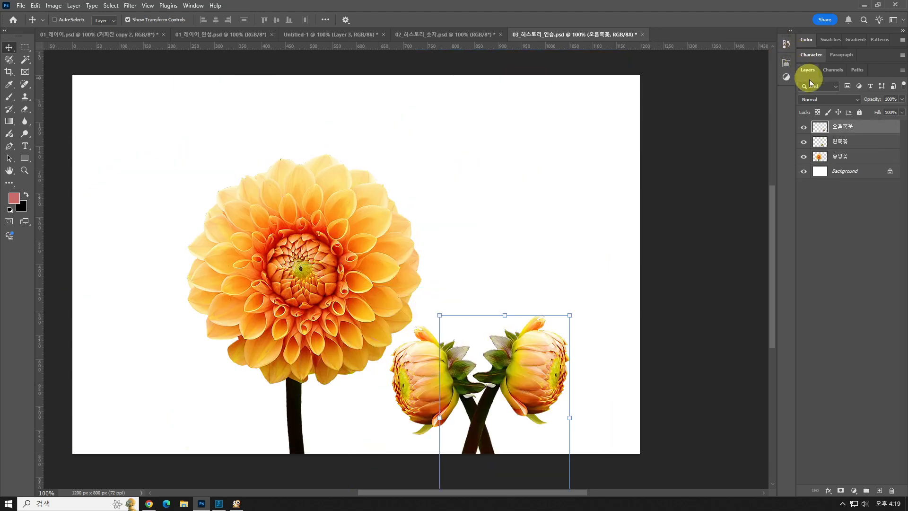
{"action": "key", "text": "ctrl+z"}
{"action": "key", "text": "ctrl+z"}
{"action": "key", "text": "ctrl+z"}
{"action": "key", "text": "ctrl+z"}
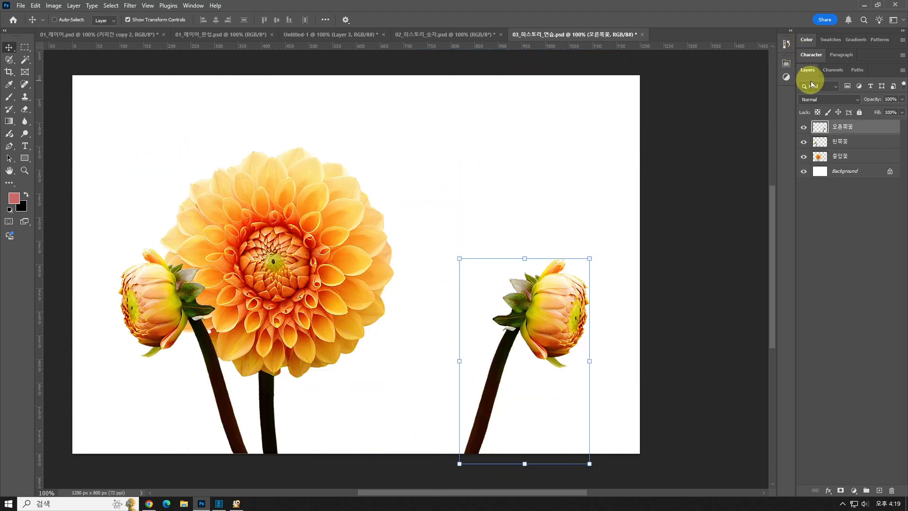
Alternate redo and undo through the neighbouring move and layer visibility states of the 중앙꽃 bloom
{"action": "key", "text": "ctrl+shift+z"}
{"action": "key", "text": "ctrl+z"}
{"action": "key", "text": "ctrl+shift+z"}
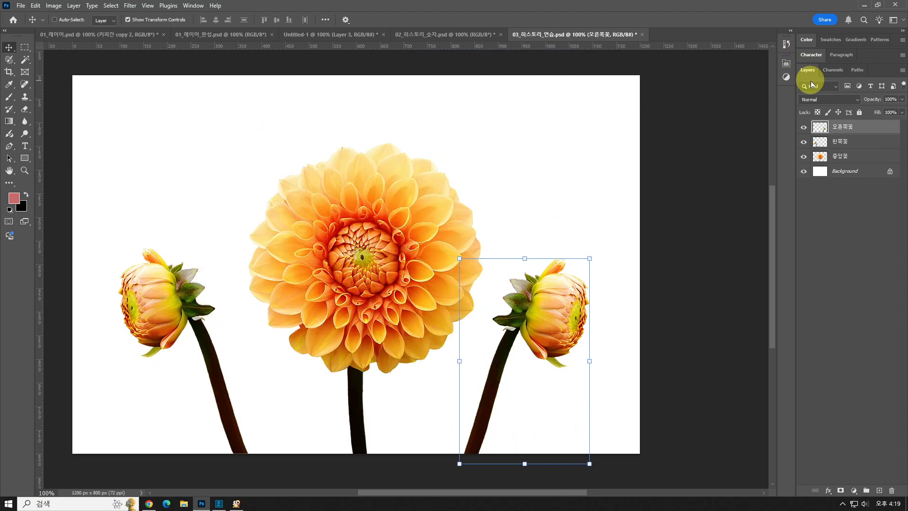
{"action": "key", "text": "ctrl+z"}
{"action": "key", "text": "ctrl+shift+z"}
{"action": "key", "text": "ctrl+z"}
{"action": "key", "text": "ctrl+shift+z"}
{"action": "key", "text": "ctrl+z"}
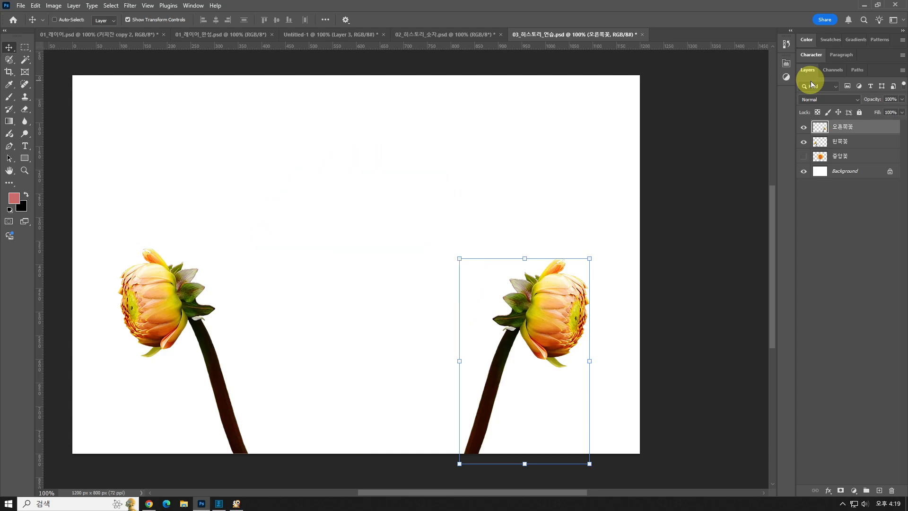
{"action": "key", "text": "ctrl+shift+z"}
{"action": "key", "text": "ctrl+shift+z"}
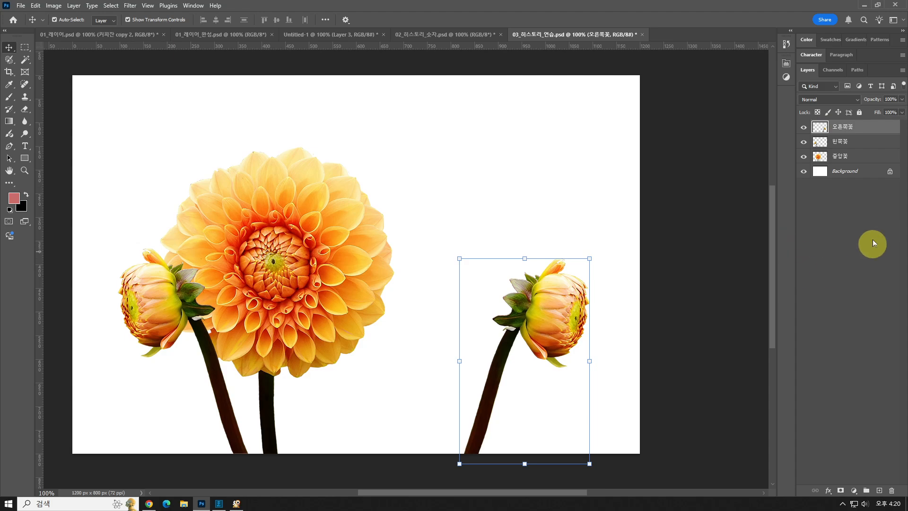
Switch to the 포토샵_정리.hwpx notes in Hangul and review the ctrl+z undo and ctrl+shift+z redo lines
{"action": "mouse_move", "coordinate": [235, 503]}
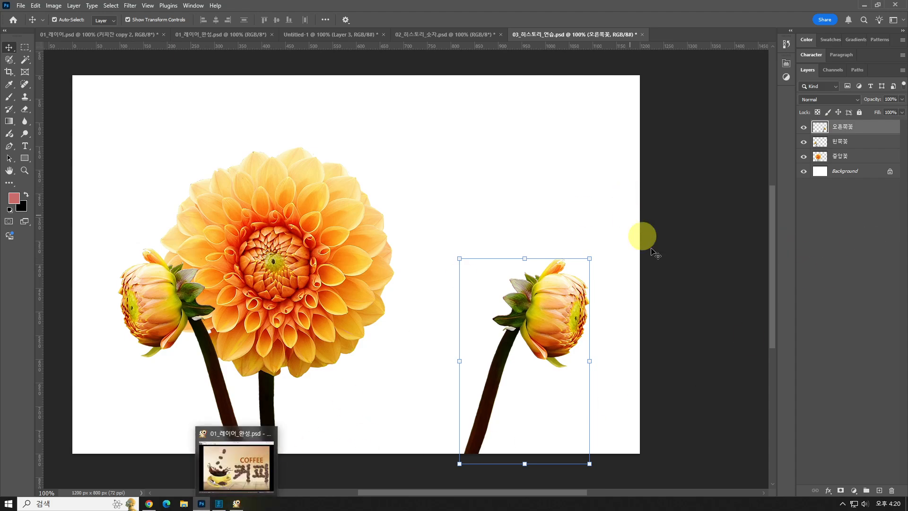
{"action": "left_click", "coordinate": [219, 503]}
{"action": "left_click_drag", "start_coordinate": [43, 372], "coordinate": [408, 373]}
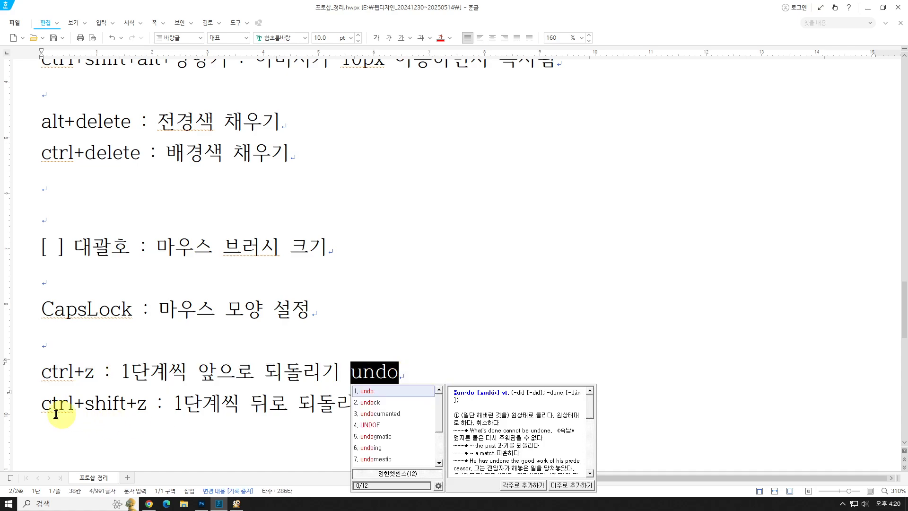
{"action": "left_click_drag", "start_coordinate": [42, 406], "coordinate": [288, 404]}
{"action": "left_click_drag", "start_coordinate": [374, 403], "coordinate": [438, 408]}
{"action": "left_click", "coordinate": [474, 414]}
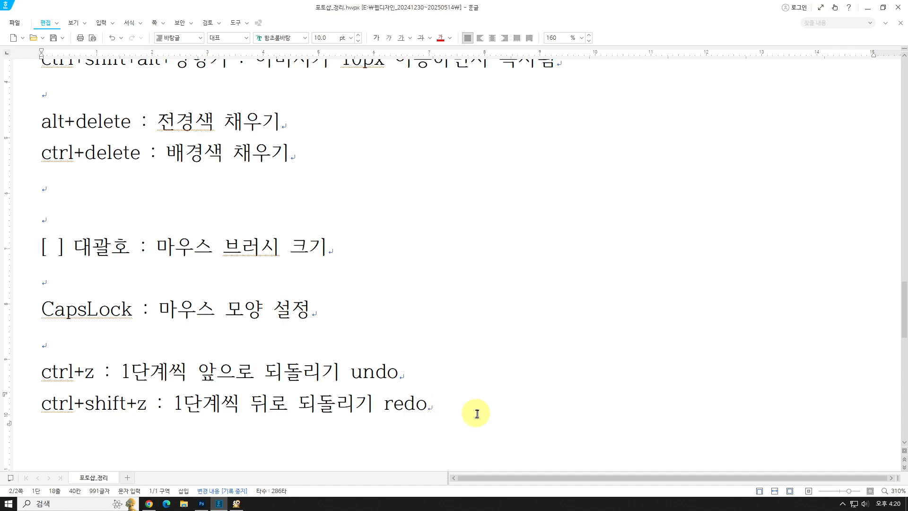
Return to Photoshop and examine the Undo Move and Redo Move commands
{"action": "left_click", "coordinate": [867, 7]}
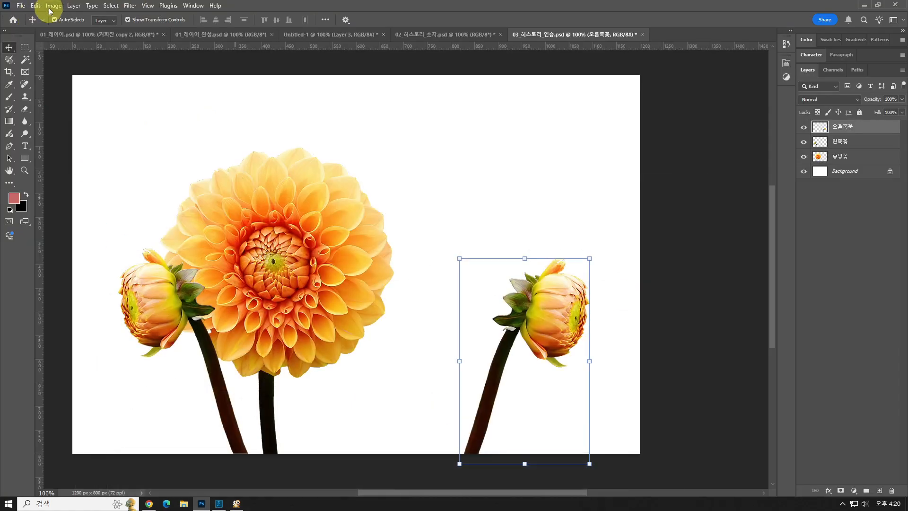
{"action": "left_click", "coordinate": [36, 5]}
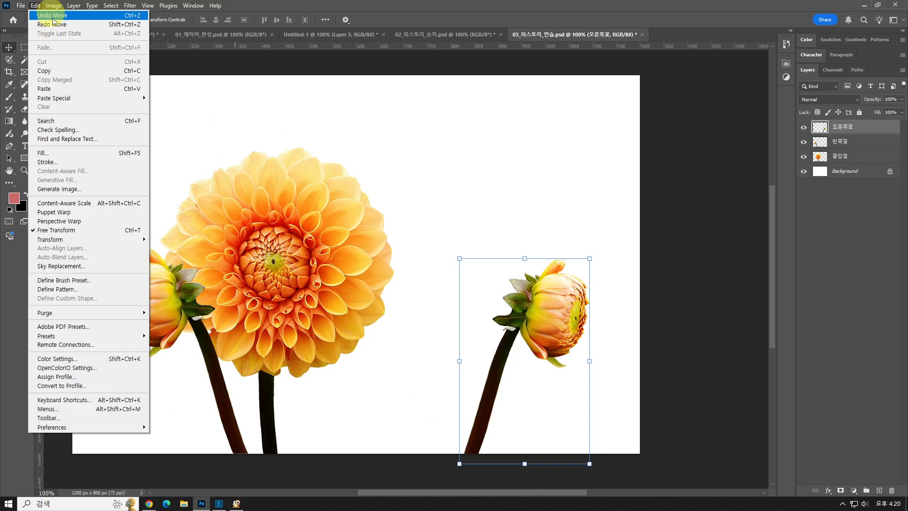
{"action": "left_click", "coordinate": [52, 15]}
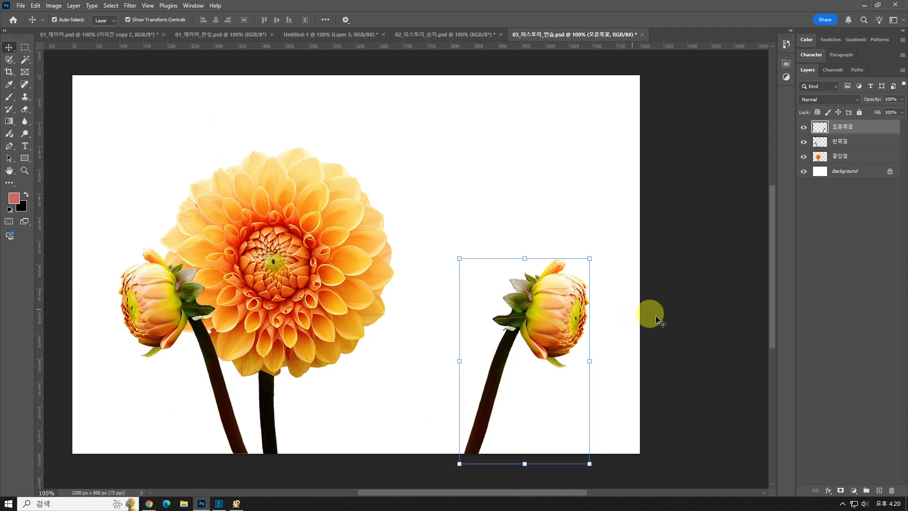